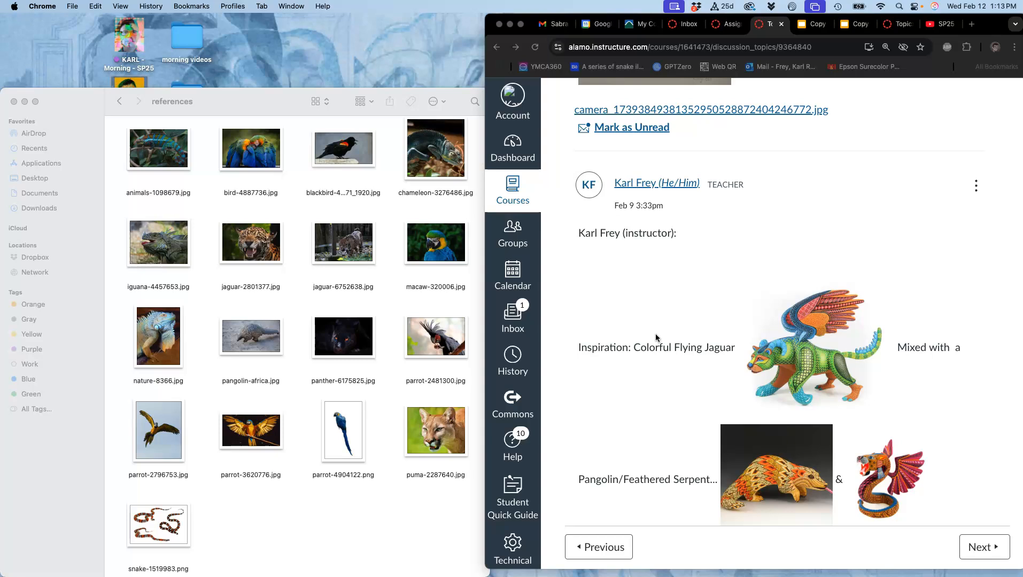
Move the references folder window clear of the discussion page showing the alebrije inspiration images
scroll(656, 334, "up", 1)
left_click(662, 335)
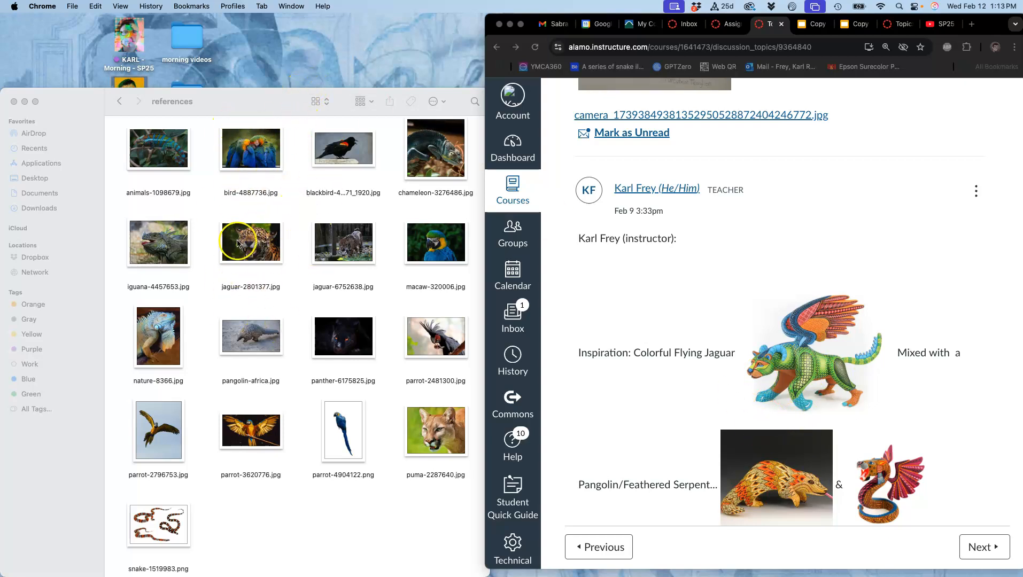
mouse_move(13, 145)
left_click_drag(207, 97, 134, 96)
left_click(181, 257)
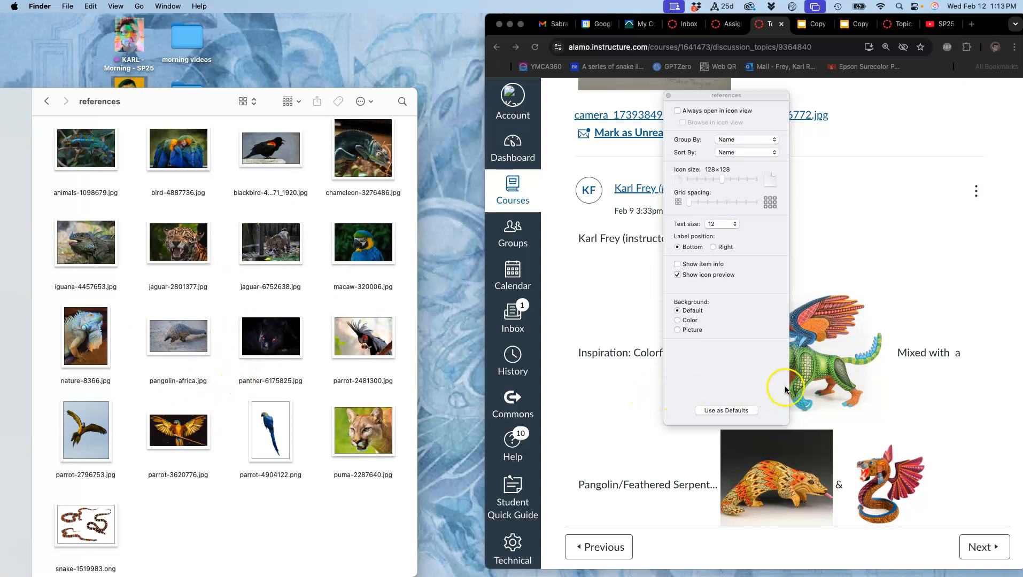
left_click(802, 384)
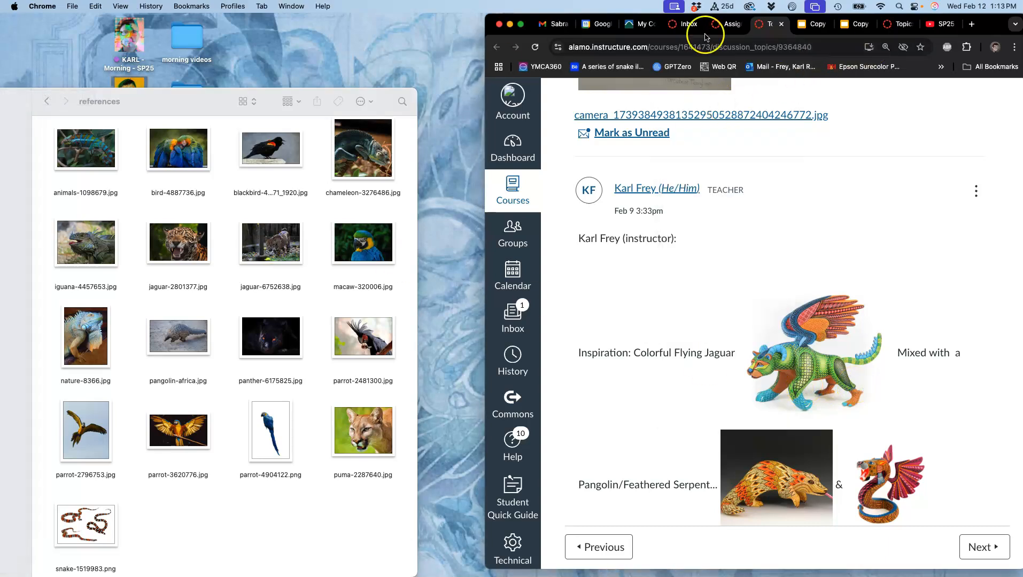
Open Photopea in a new browser window
left_click(71, 7)
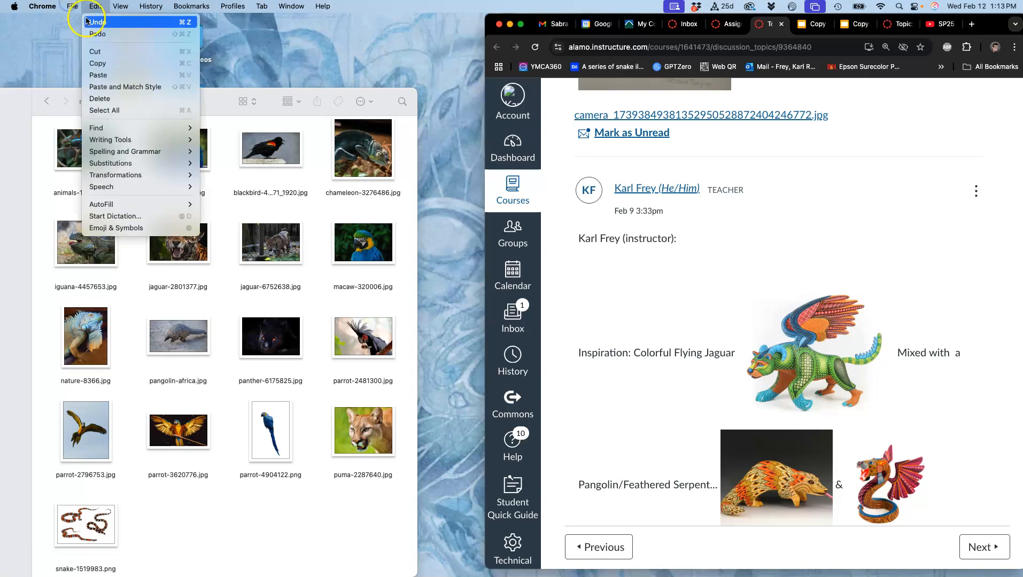
left_click(70, 33)
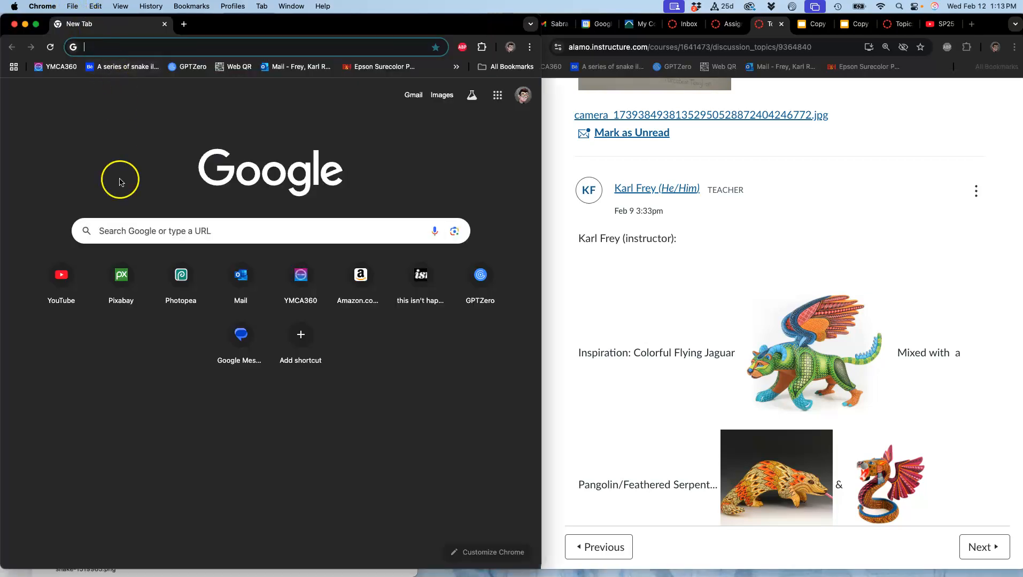
left_click(179, 273)
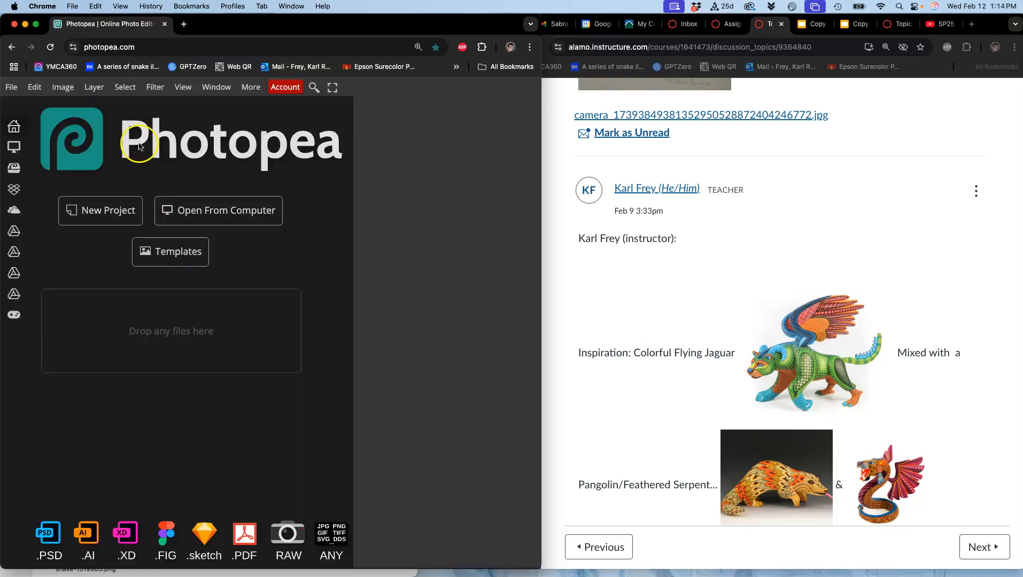
Create a 1080 x 1350 px project from the Insta Portrait preset, named with the author's first name plus "Assign 2 Sketch flying jaguar"
left_click(114, 211)
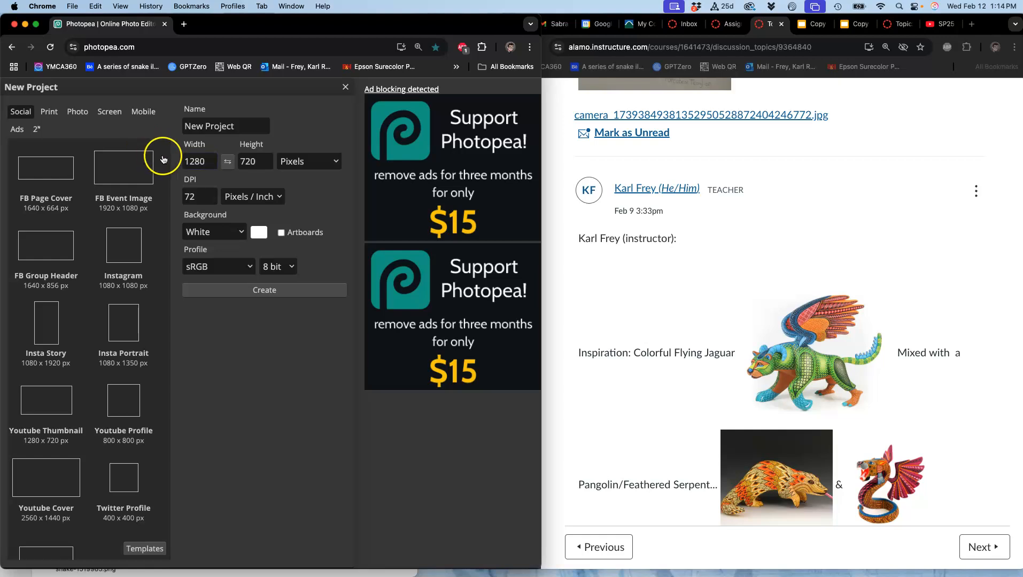
left_click(211, 166)
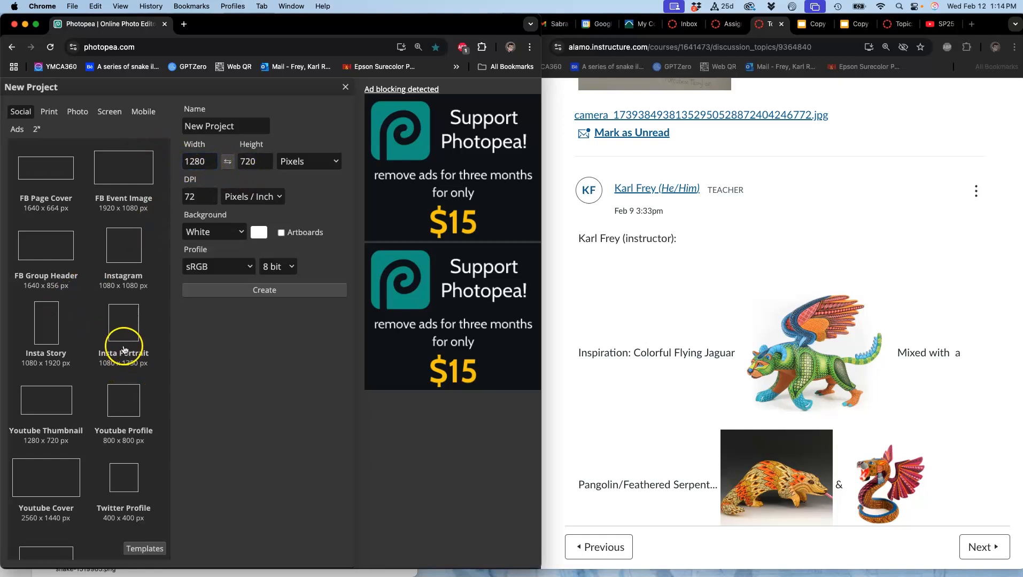
left_click(121, 328)
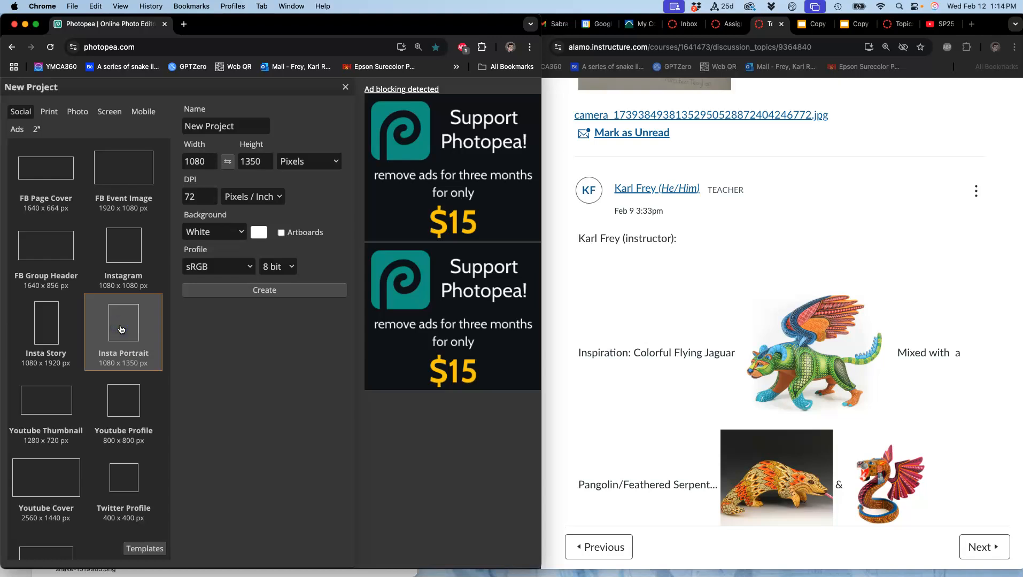
left_click(220, 126)
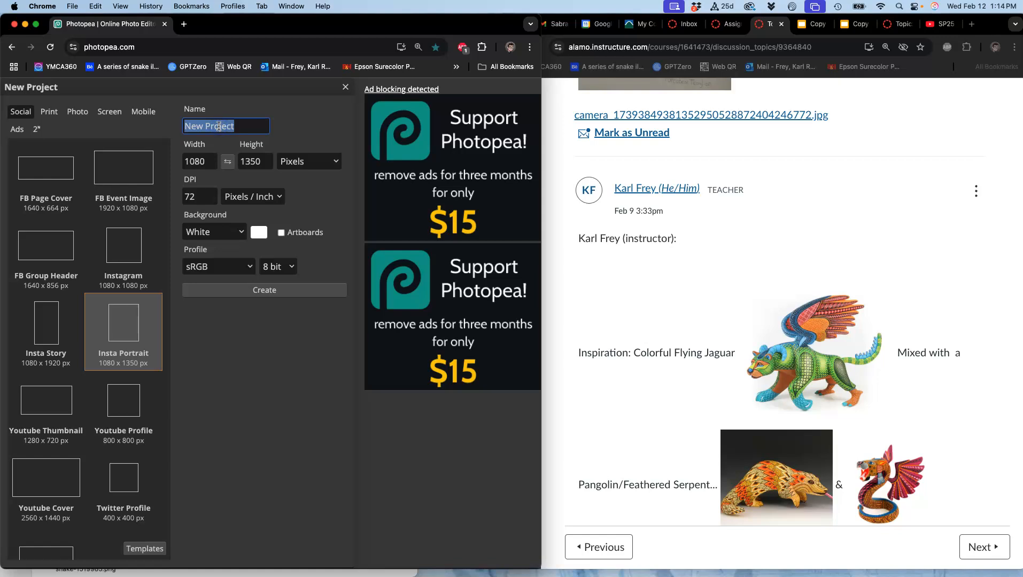
type("ketch")
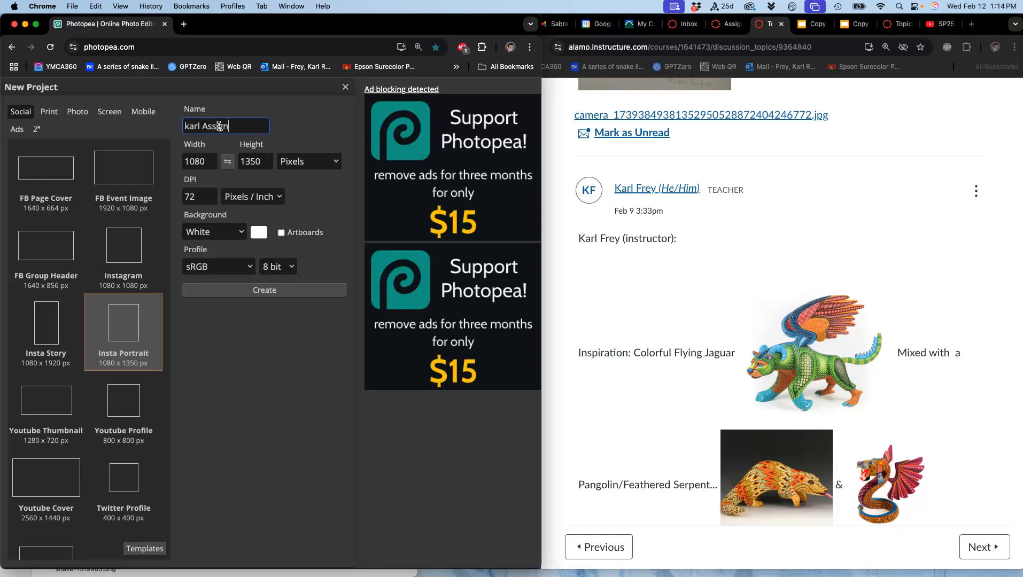
type(" flying jaguar")
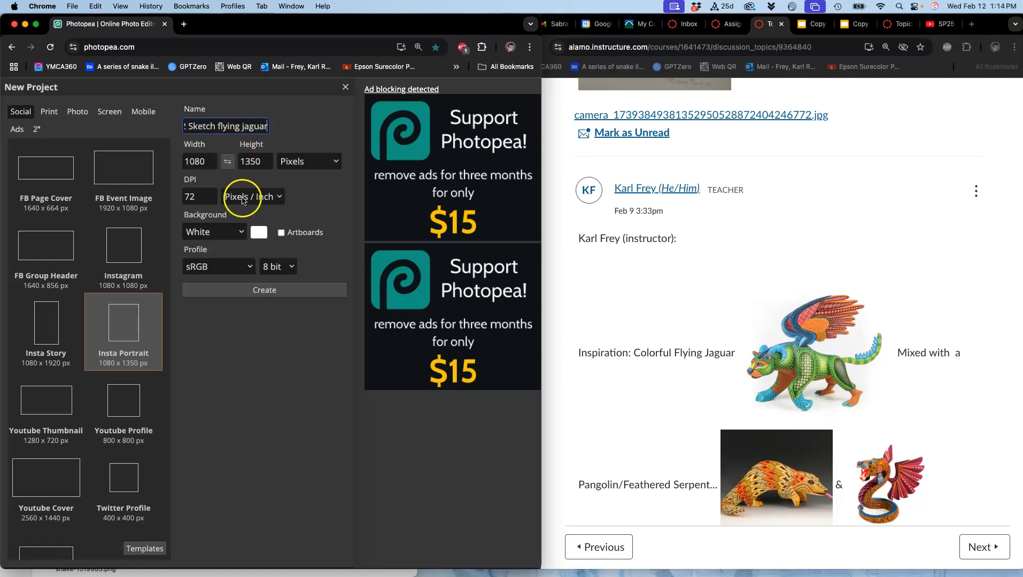
left_click(269, 292)
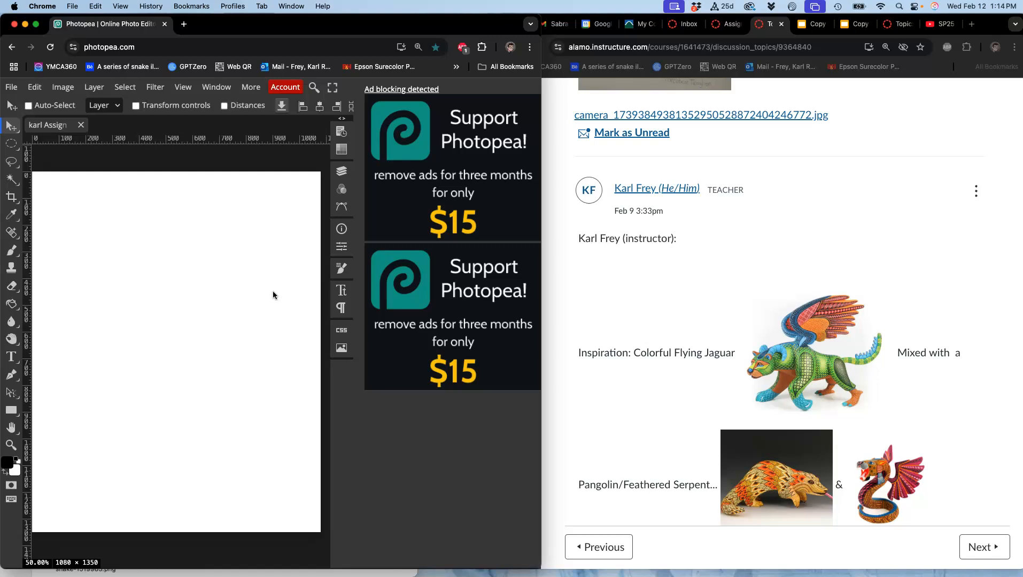
Reposition the Photopea window over the references folder, select the Brush tool and add a new layer above the Background
left_click_drag(239, 24, 411, 26)
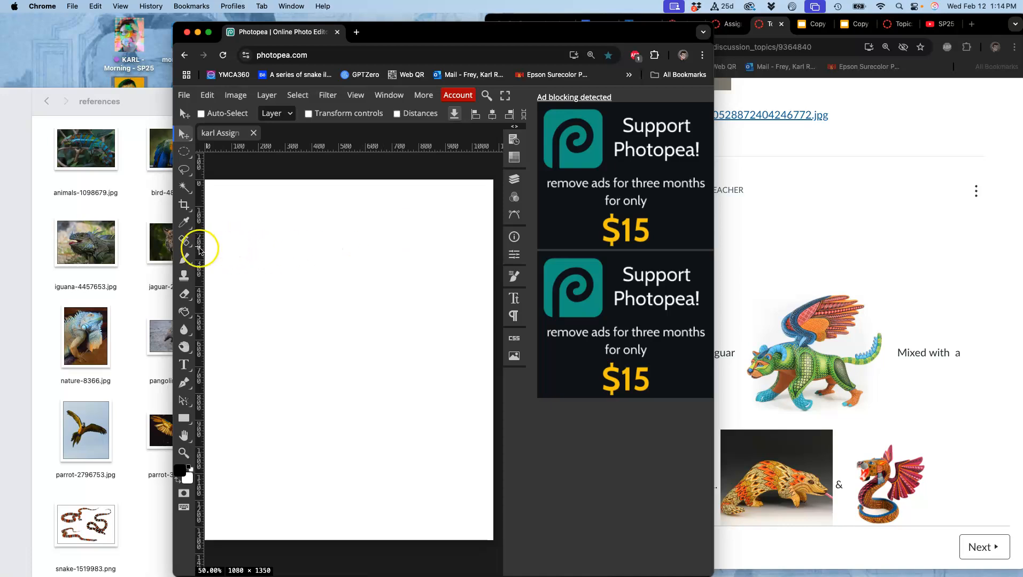
left_click(184, 260)
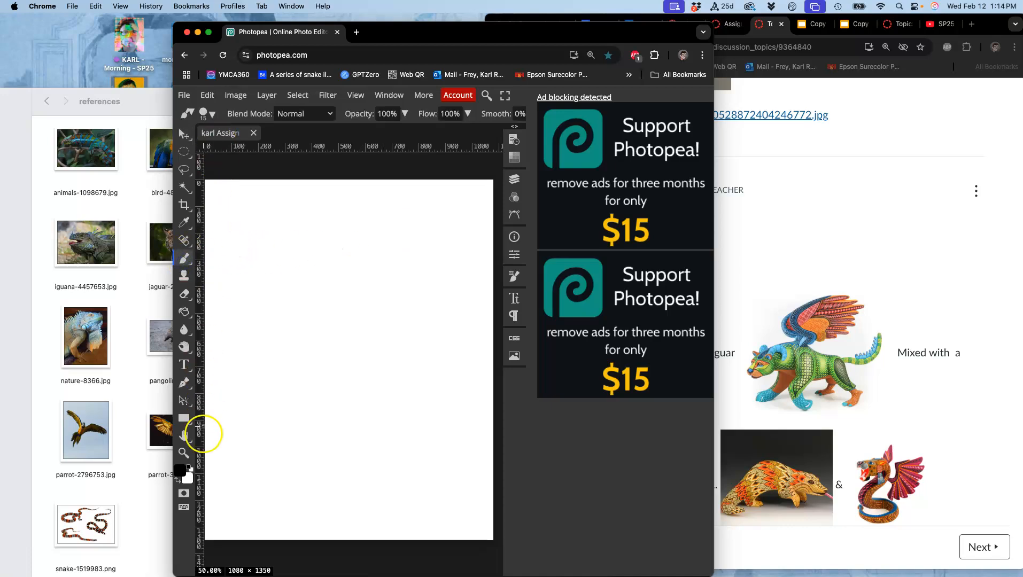
left_click(631, 278)
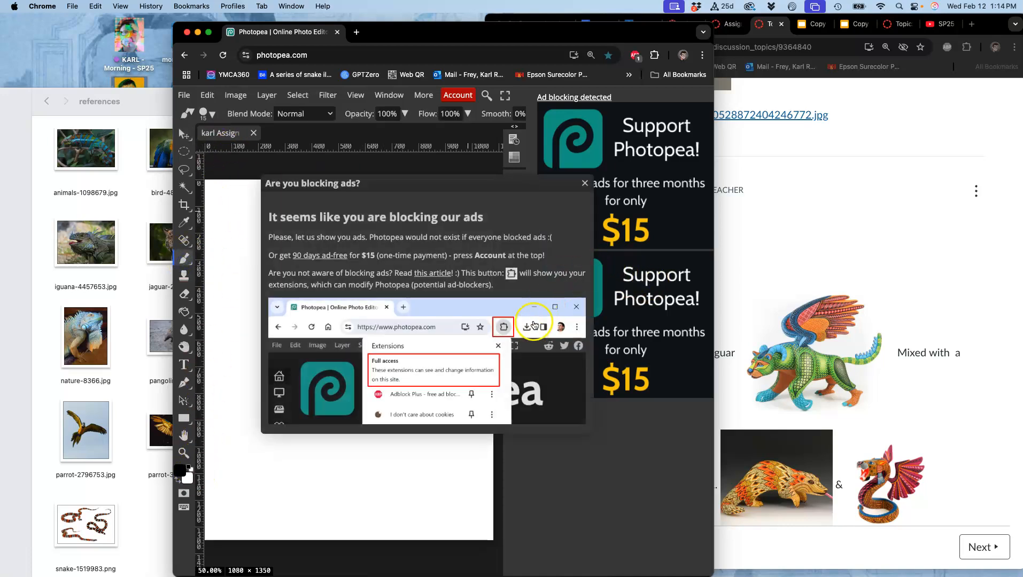
left_click(585, 183)
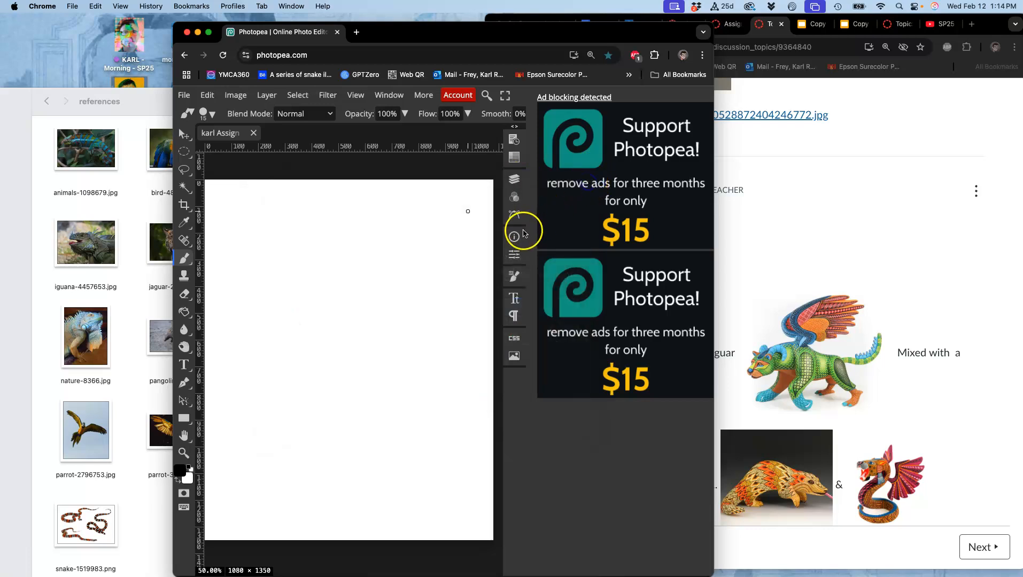
left_click(515, 180)
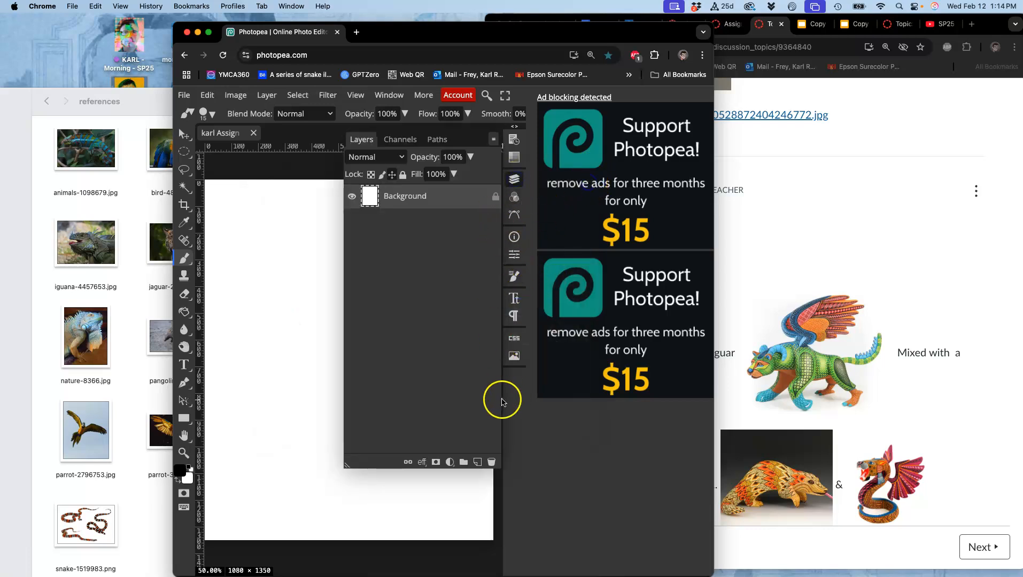
left_click(477, 462)
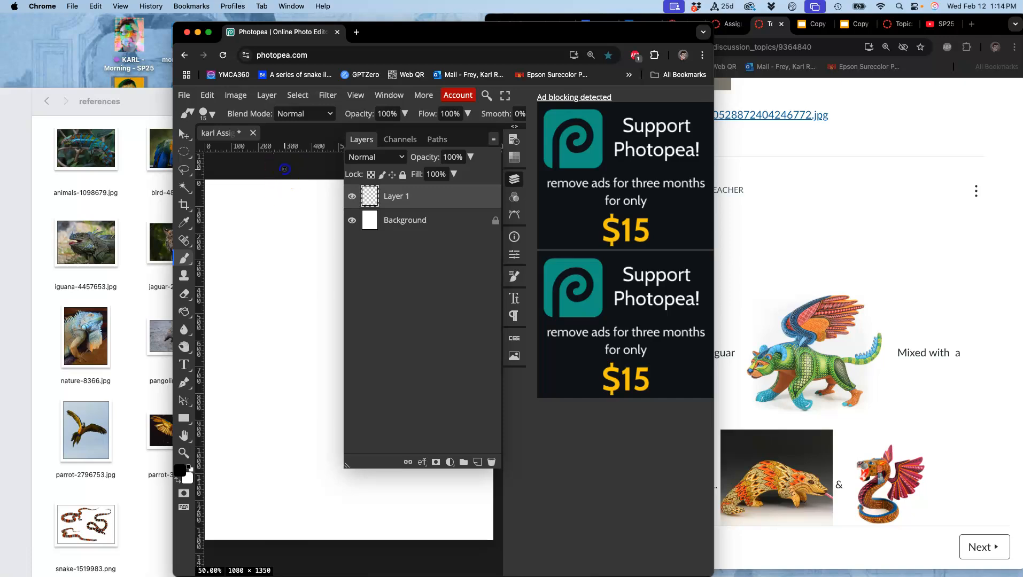
Set the brush size to 48 px and widen the Photopea window to give the canvas more room
left_click(207, 114)
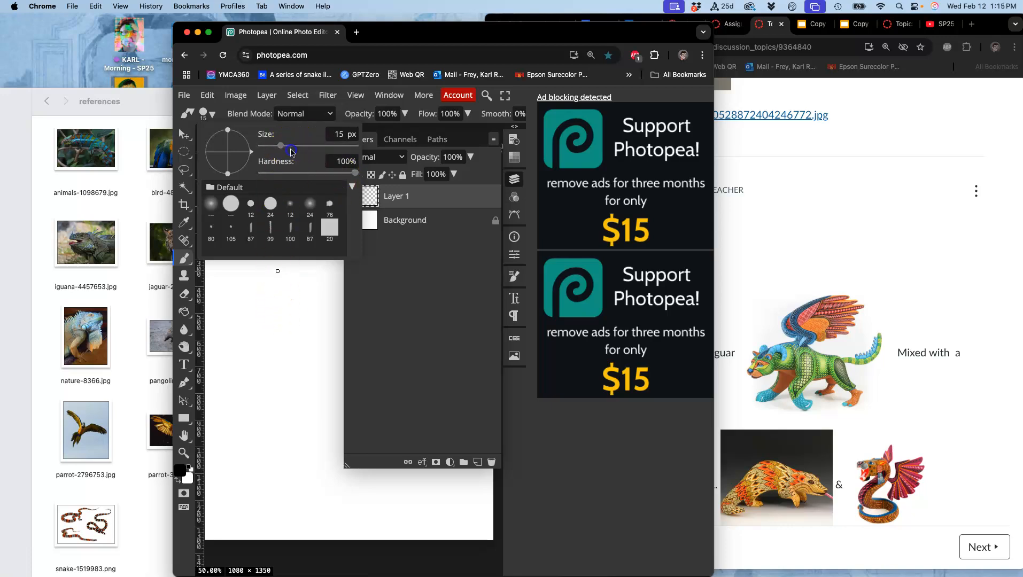
left_click_drag(298, 151, 294, 150)
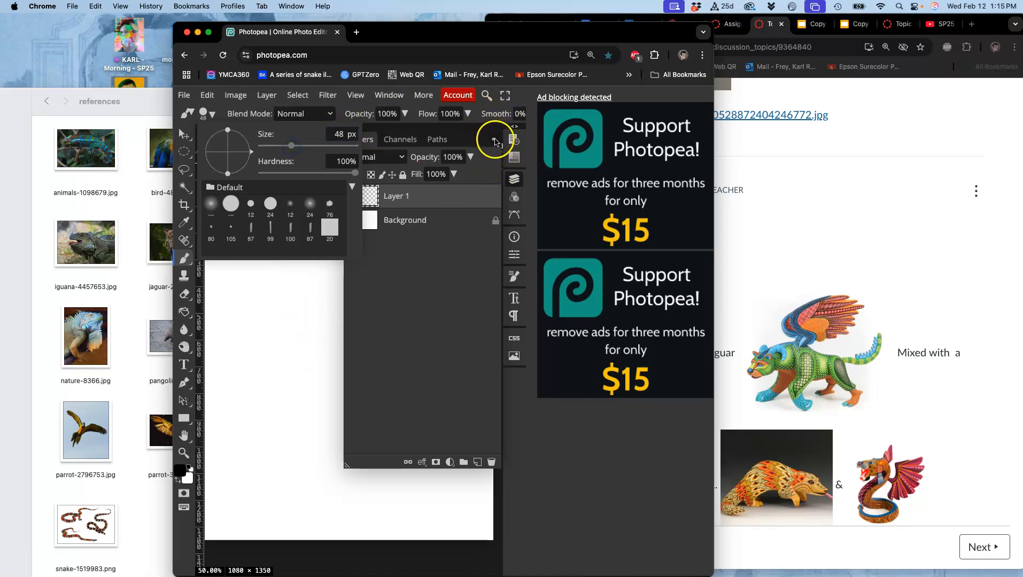
left_click(515, 179)
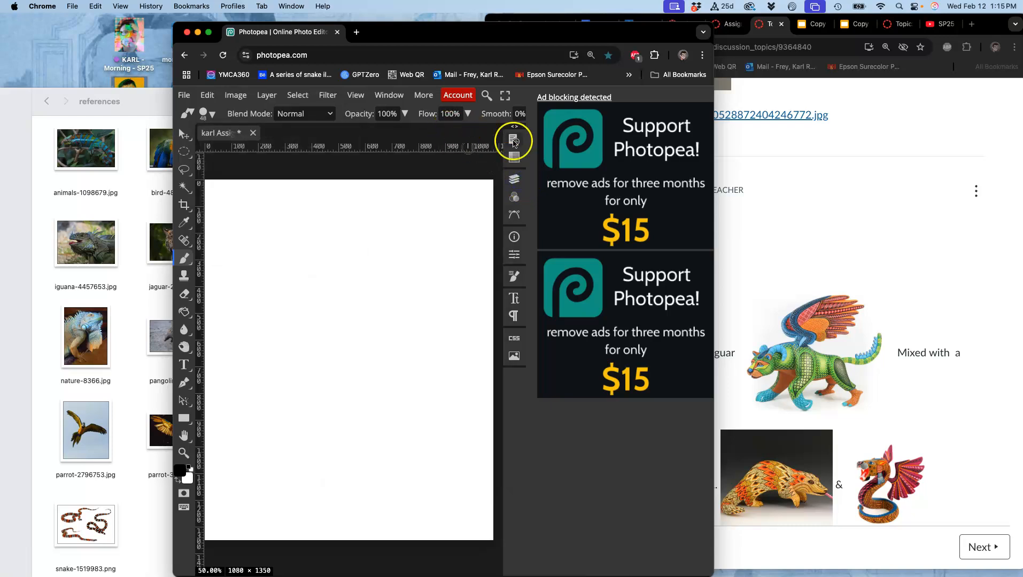
left_click_drag(714, 120, 851, 120)
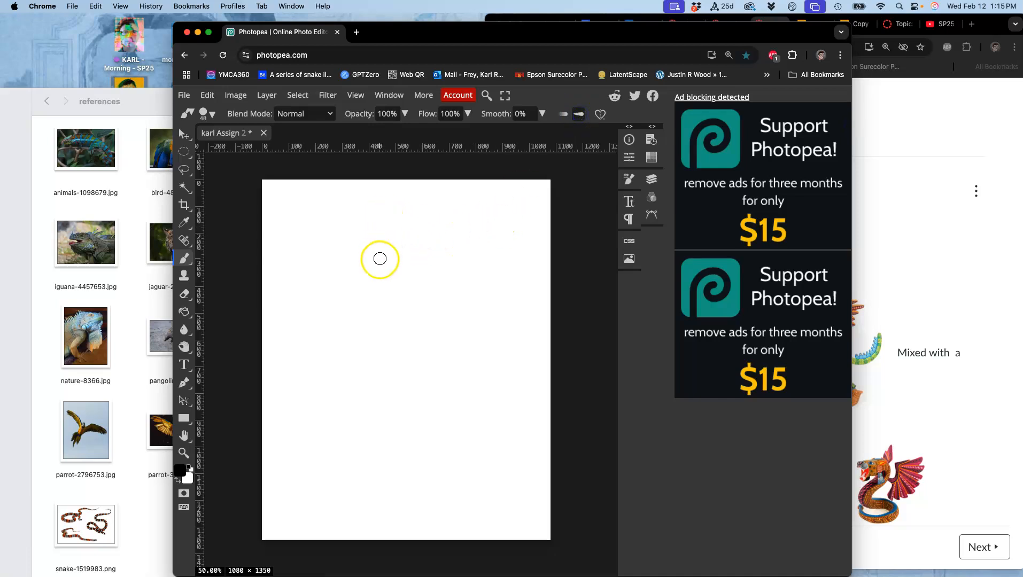
Test the 48 px brush with long wavy strokes down the canvas, and undo them
mouse_move(387, 294)
left_mouse_down()
mouse_move(371, 329)
mouse_move(421, 342)
mouse_move(446, 388)
mouse_move(416, 461)
mouse_move(438, 474)
left_mouse_up()
mouse_move(451, 483)
left_mouse_down()
mouse_move(372, 464)
mouse_move(335, 371)
mouse_move(350, 246)
left_mouse_up()
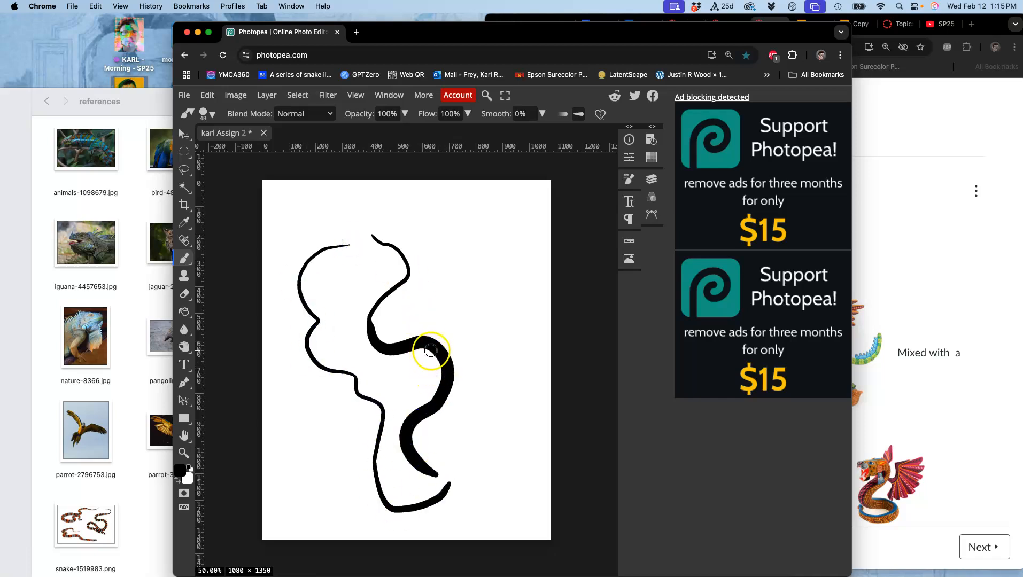
key("super+z")
key("super+z")
key("super+z")
key("super+z")
key("super+z")
key("super+z")
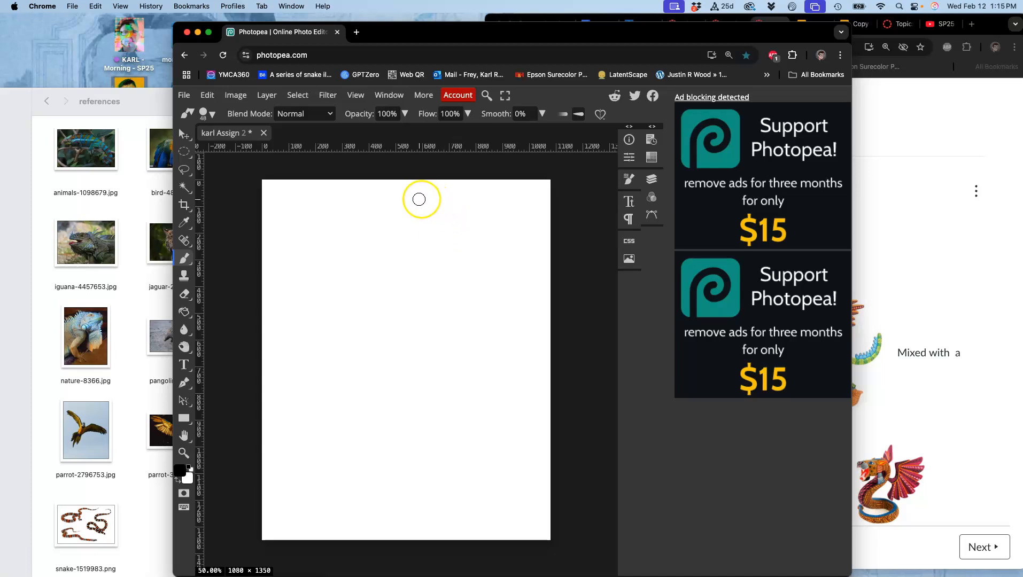
Set the brush opacity to 60% and its hardness to 75%
left_click(405, 115)
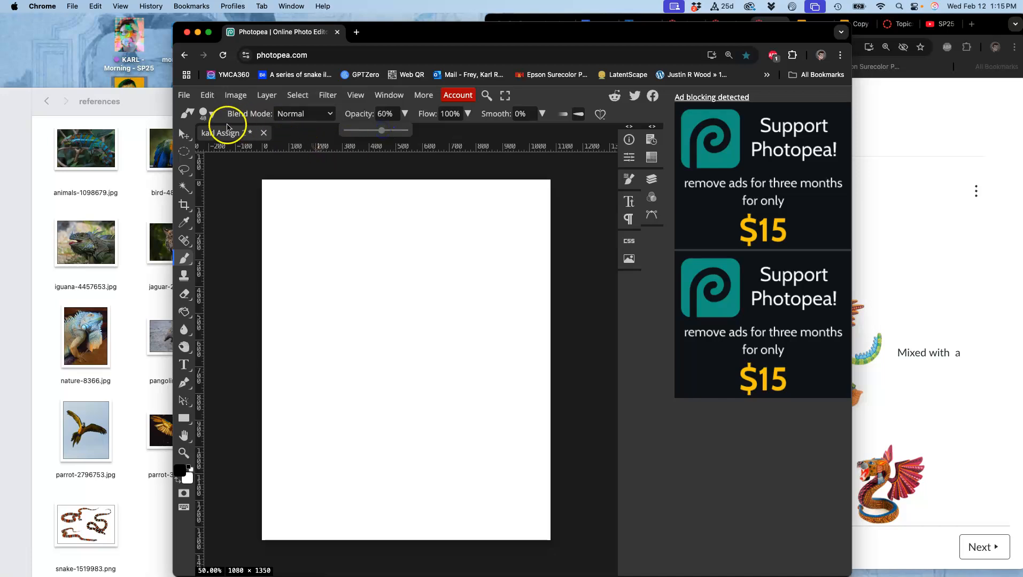
left_click(213, 114)
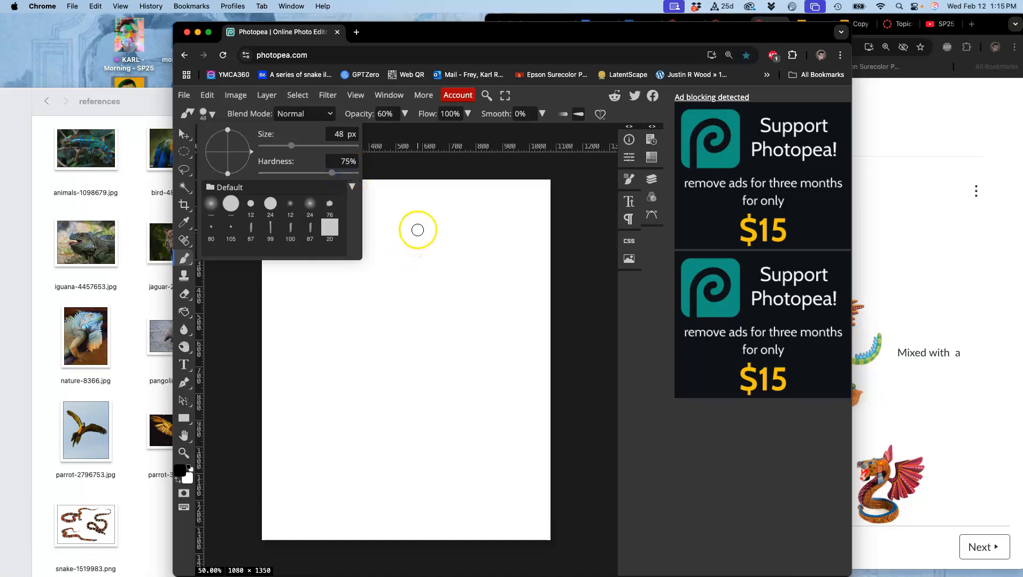
Try a few strokes with the softer, semi-transparent brush and undo them
left_click_drag(454, 218, 434, 244)
left_click_drag(386, 289, 384, 417)
key("ctrl+z")
key("ctrl+z")
key("ctrl+z")
key("ctrl+z")
key("ctrl+z")
Lower the brush opacity to 43% and its flow to 82%
left_click(405, 114)
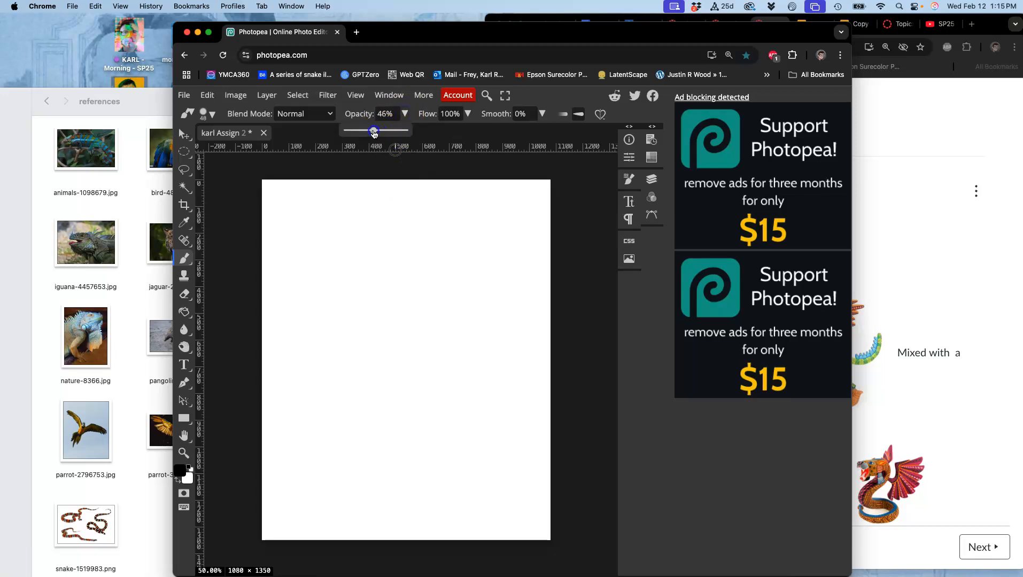
left_click_drag(372, 132, 372, 132)
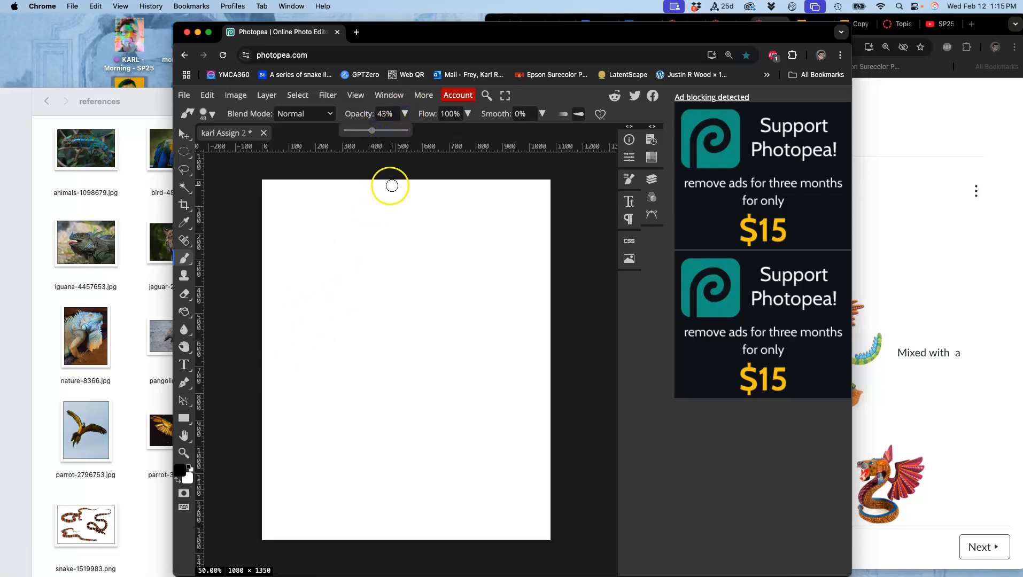
left_click(468, 113)
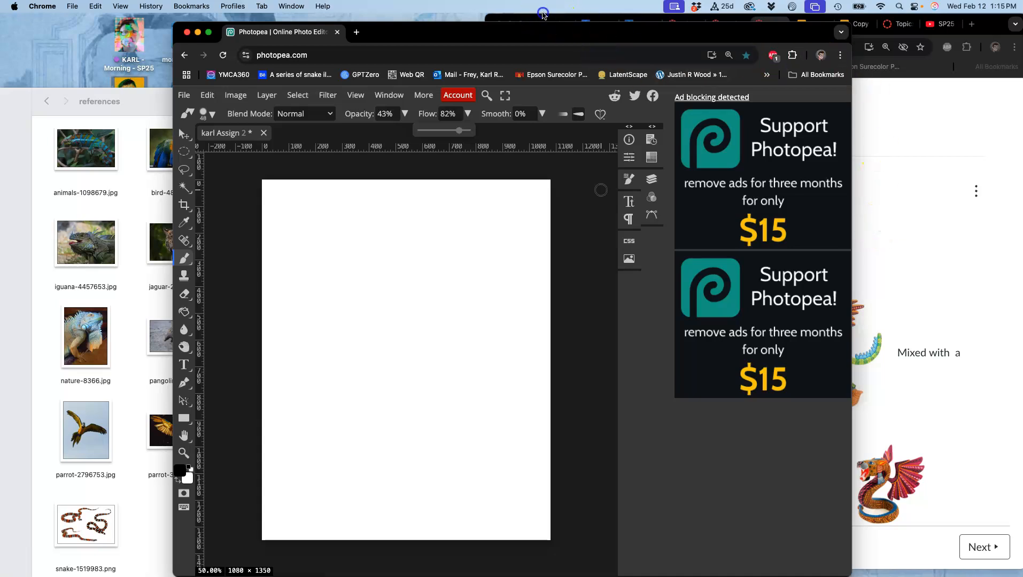
Move the discussion page window farther aside and paint a zigzag down the canvas's left edge plus a tall rough frame beside it
left_click_drag(546, 19, 679, 20)
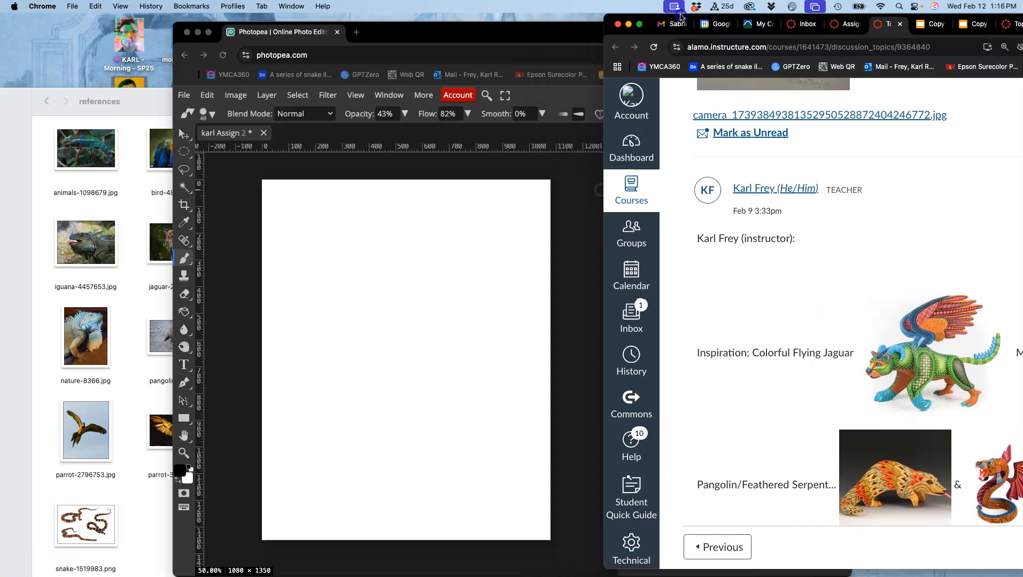
left_click(463, 170)
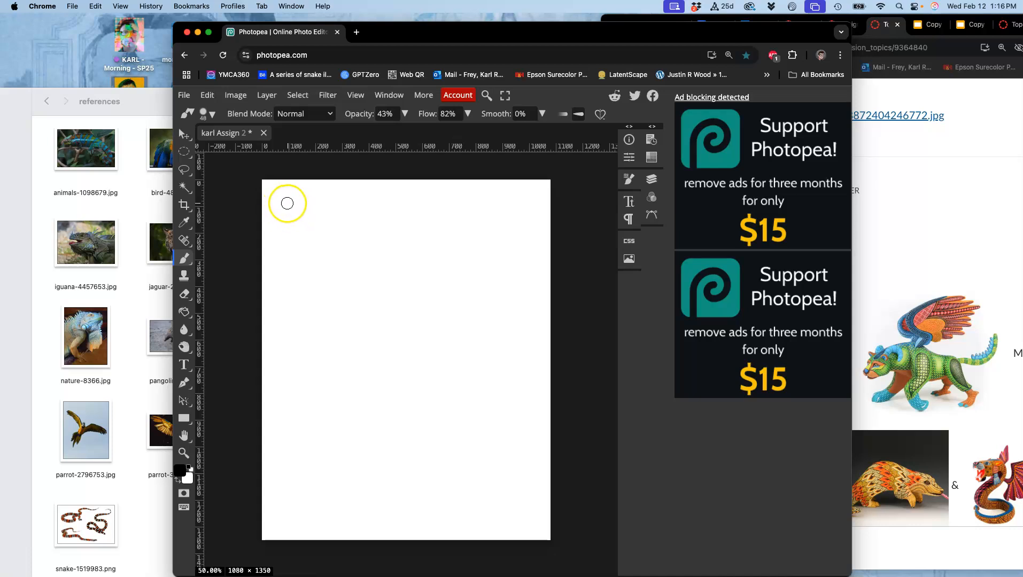
left_click_drag(273, 188, 268, 344)
mouse_move(269, 423)
left_mouse_down()
mouse_move(280, 440)
mouse_move(272, 496)
mouse_move(286, 519)
mouse_move(273, 550)
left_mouse_up()
mouse_move(286, 188)
left_mouse_down()
mouse_move(308, 514)
mouse_move(423, 522)
mouse_move(532, 510)
mouse_move(482, 179)
mouse_move(297, 210)
left_mouse_up()
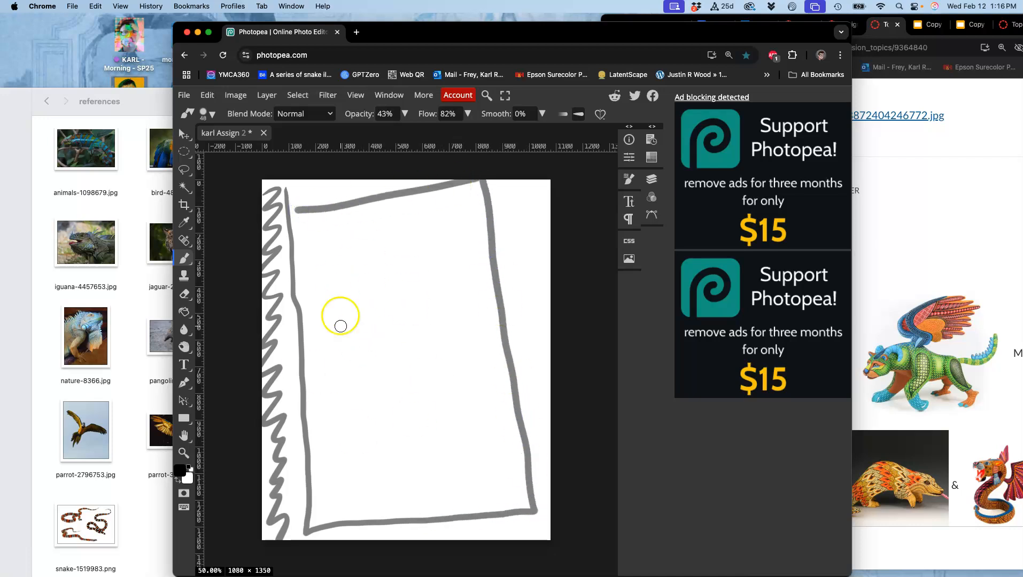
Reduce the brush size to 8 px
left_click(212, 114)
left_click_drag(283, 145, 276, 145)
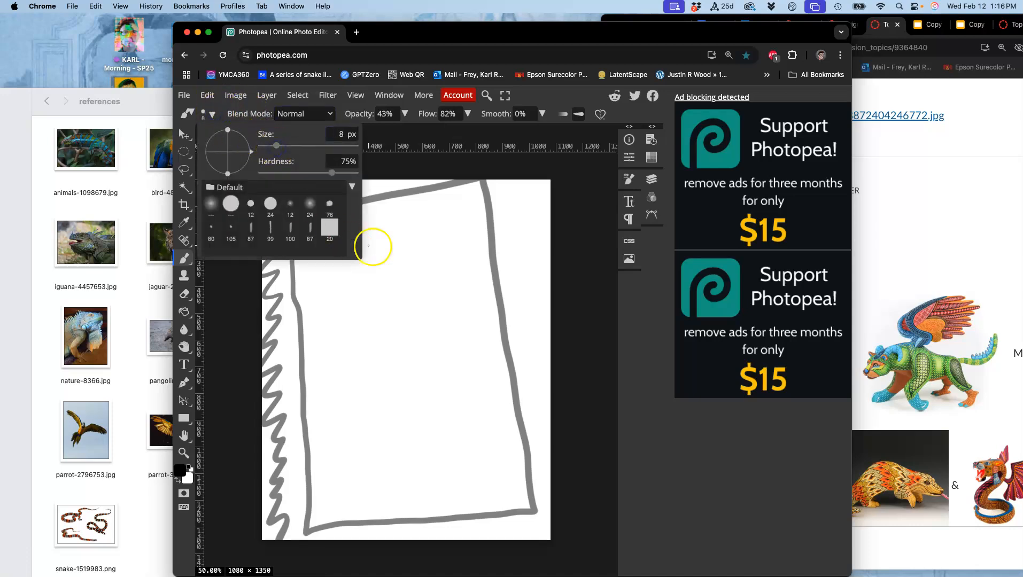
left_click(398, 165)
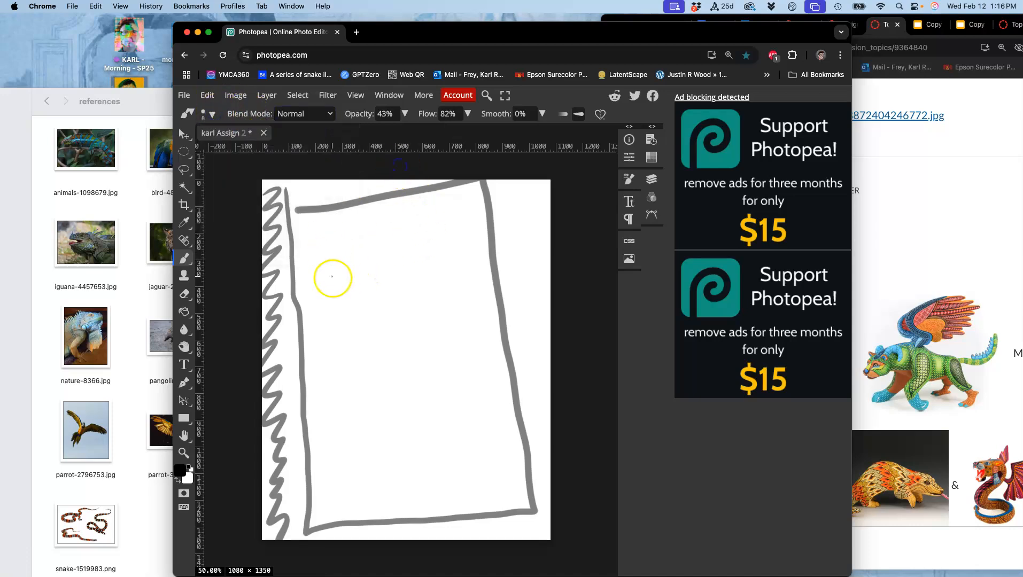
Set the brush size to 25 px and sketch a slightly tilted rectangle inside the upper part of the rough frame
left_click(212, 114)
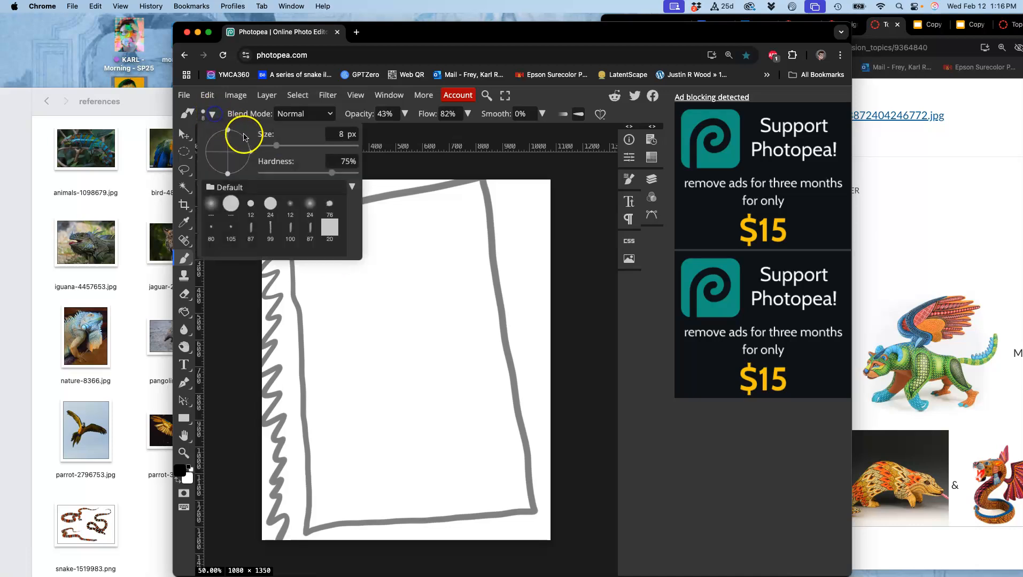
left_click_drag(278, 145, 285, 145)
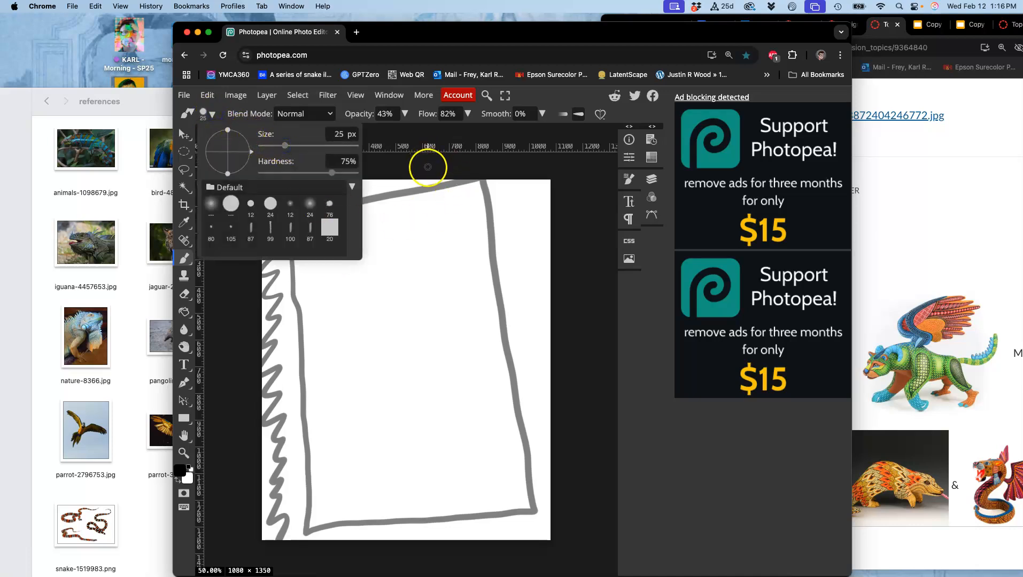
left_click(428, 167)
scroll(413, 265, "up", 1)
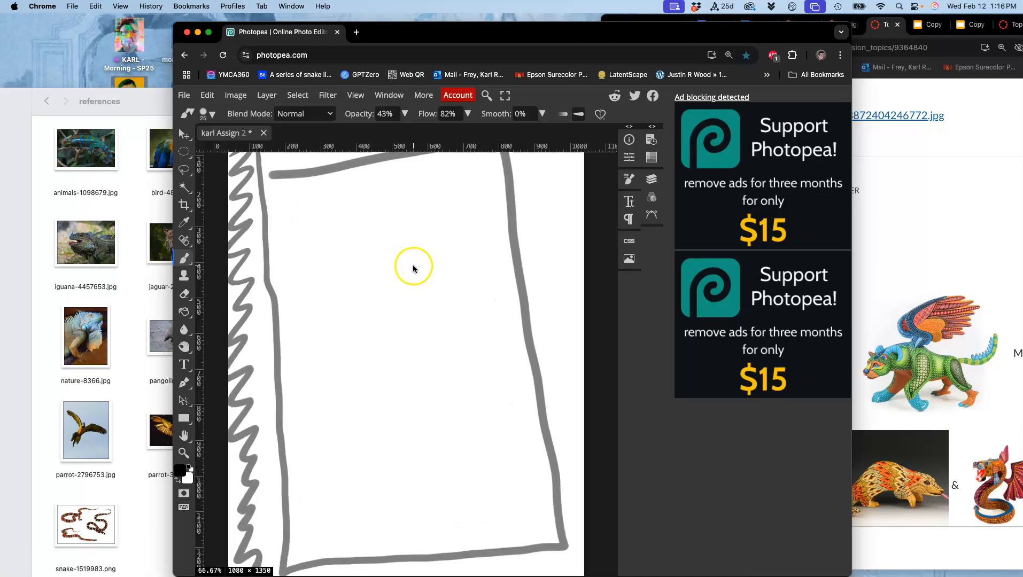
scroll(417, 283, "left", 3)
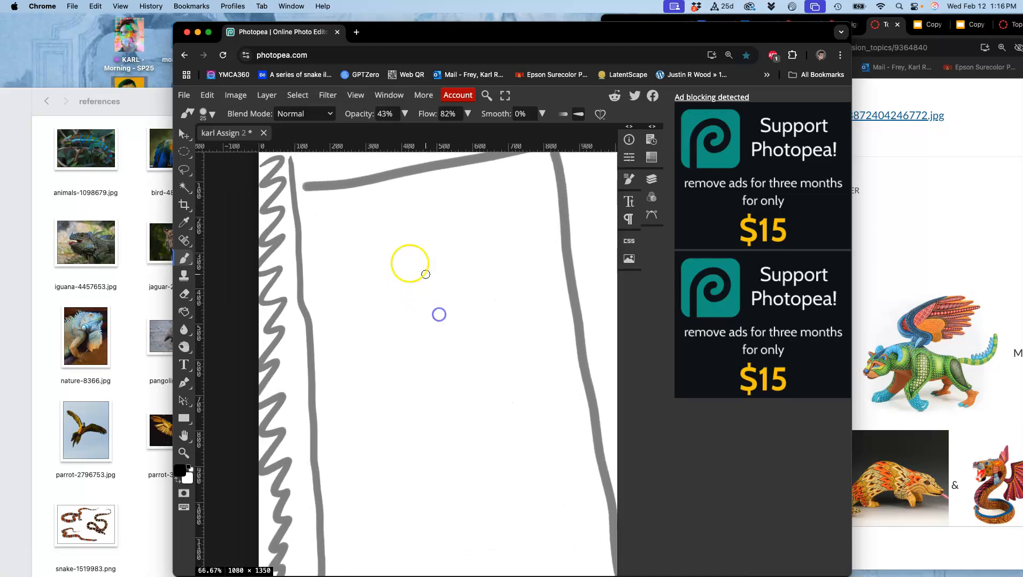
mouse_move(340, 365)
left_mouse_down()
mouse_move(553, 329)
mouse_move(539, 233)
left_mouse_up()
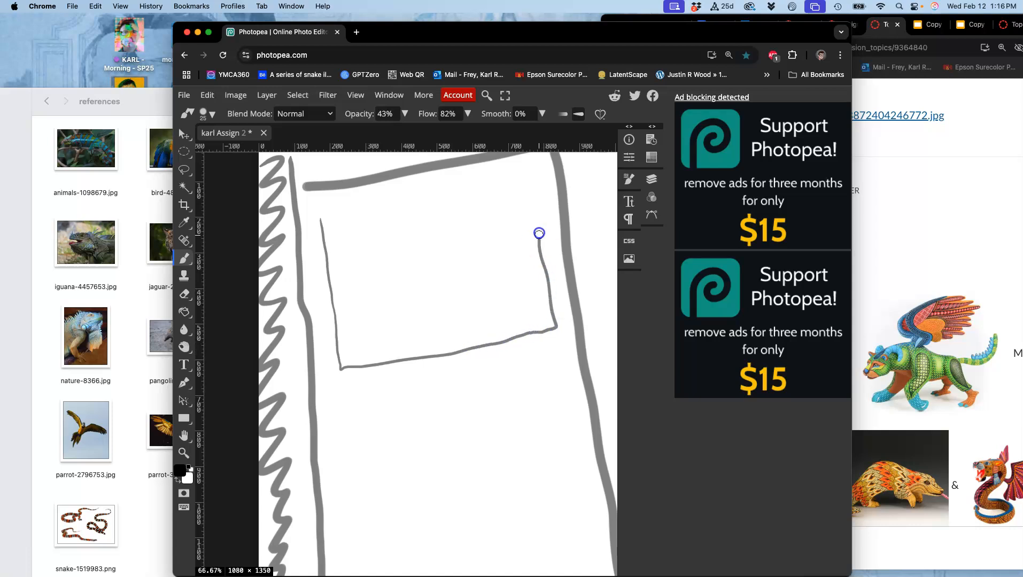
mouse_move(534, 179)
left_mouse_down()
mouse_move(418, 190)
mouse_move(321, 215)
left_mouse_up()
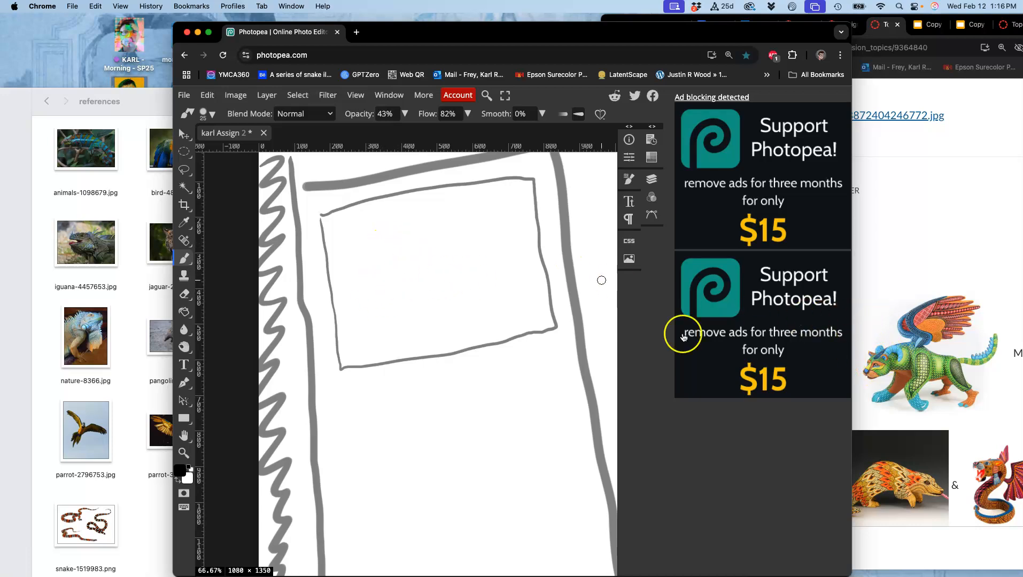
View the puma-2287640.jpg reference photo from the references folder, close it and return to the drawing
left_click(136, 255)
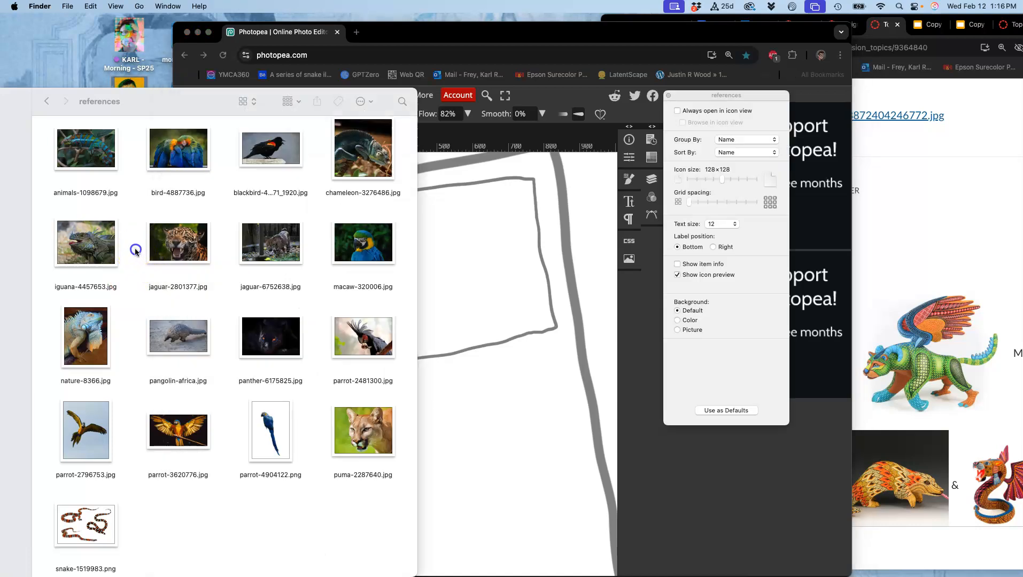
double_click(362, 424)
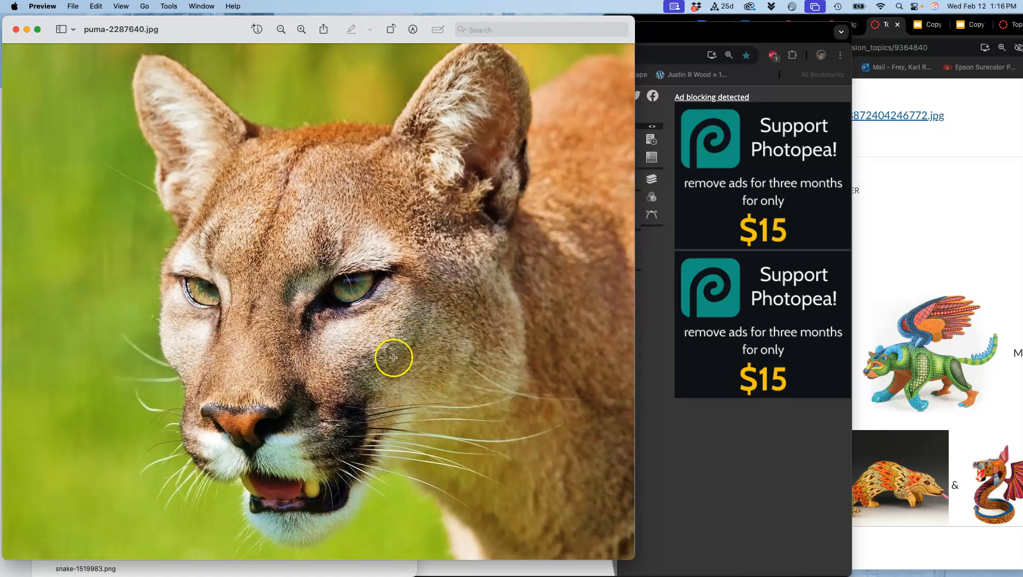
left_click(16, 29)
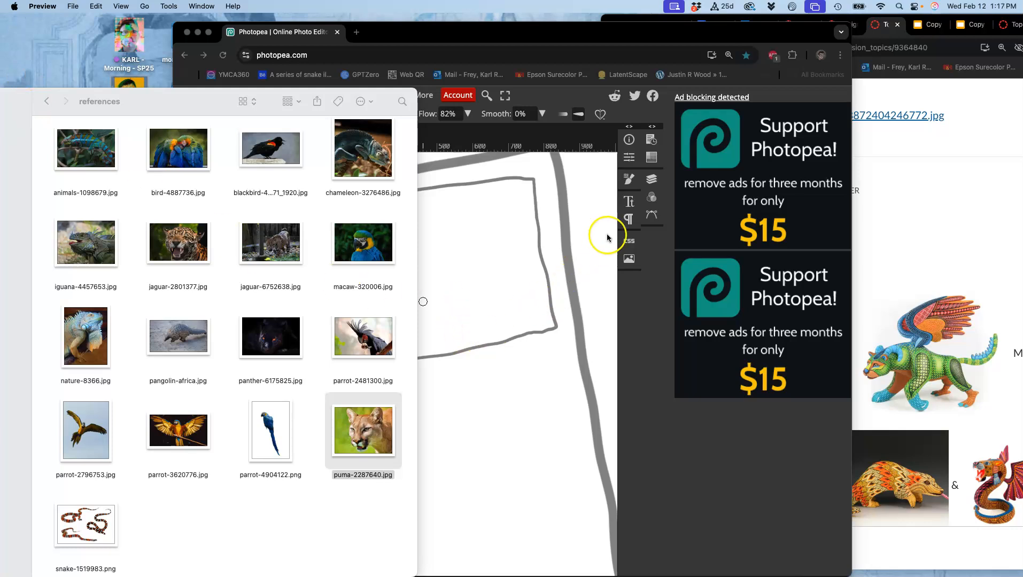
left_click(572, 219)
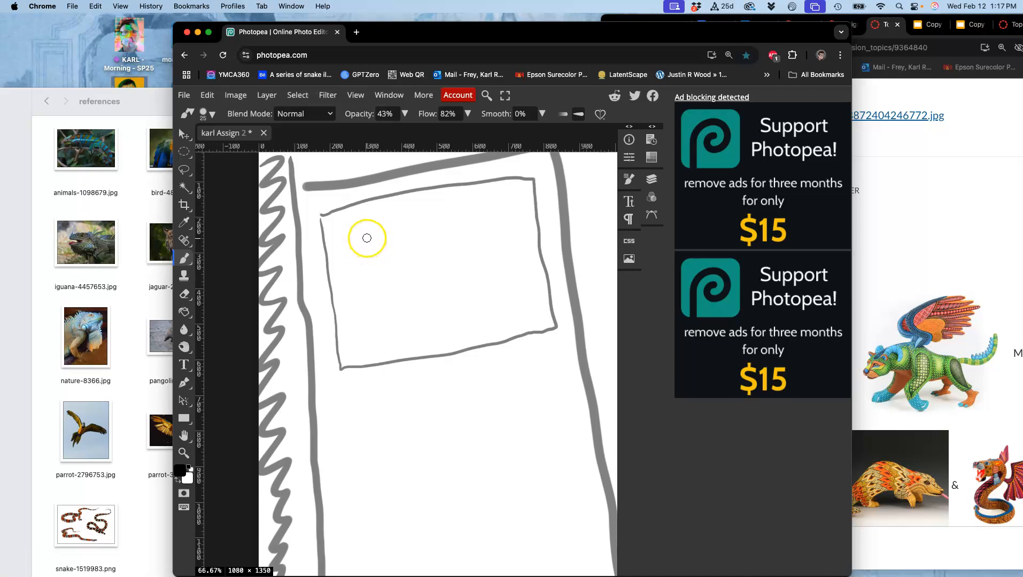
Sketch a small head circle inside the tilted rectangle and a column of circle, triangle, square, circle and rectangle below its right corner
mouse_move(367, 271)
left_mouse_down()
mouse_move(358, 293)
mouse_move(375, 303)
mouse_move(391, 287)
mouse_move(367, 271)
left_mouse_up()
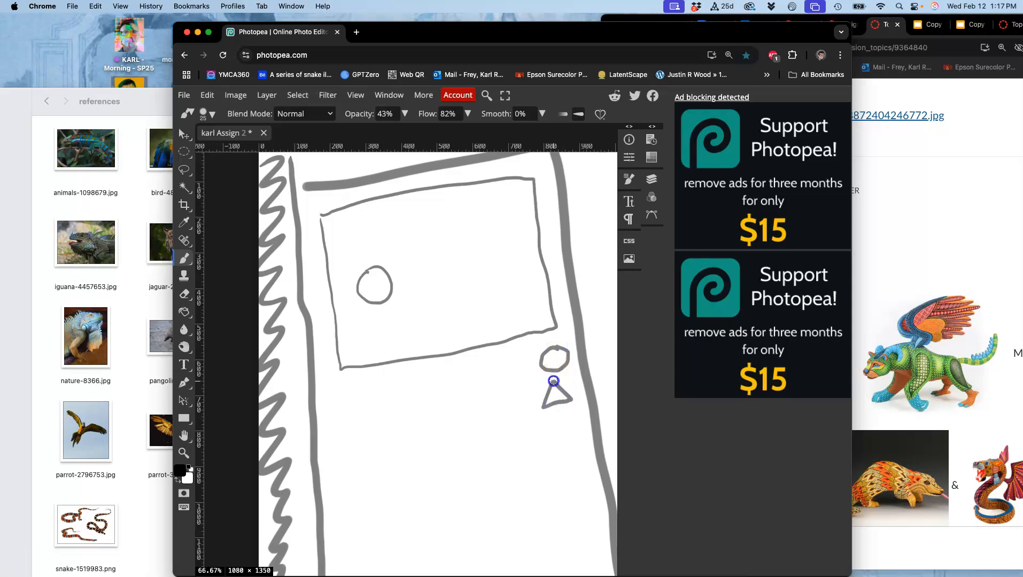
left_click_drag(545, 418, 547, 443)
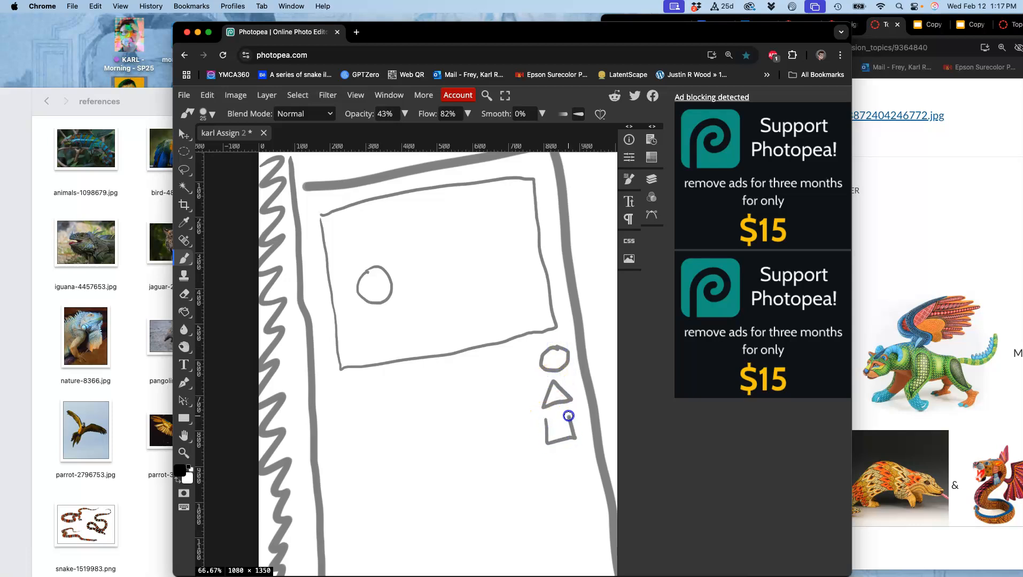
left_click_drag(564, 450, 552, 475)
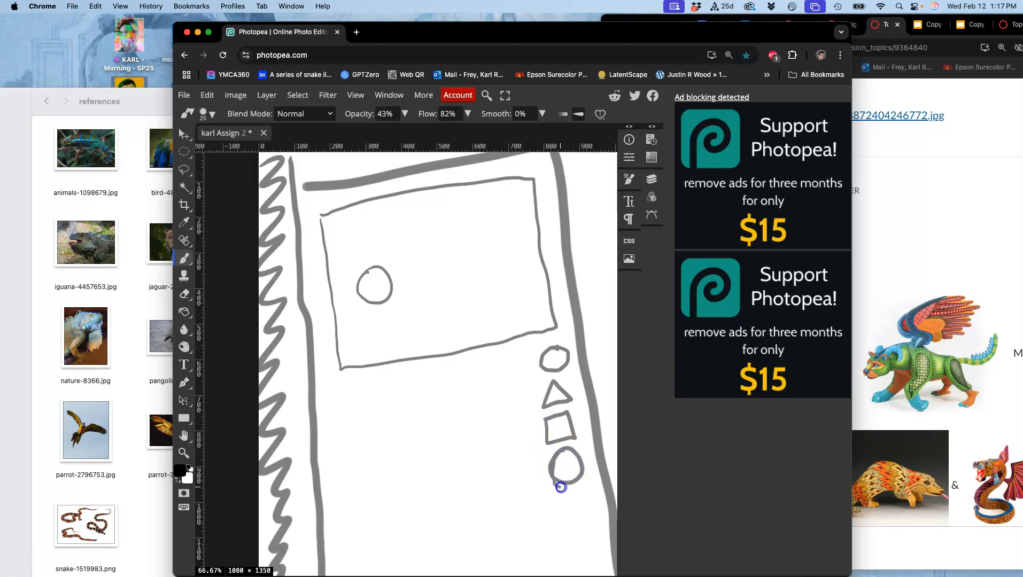
mouse_move(560, 488)
left_mouse_down()
mouse_move(588, 492)
mouse_move(597, 531)
mouse_move(575, 537)
mouse_move(564, 493)
left_mouse_up()
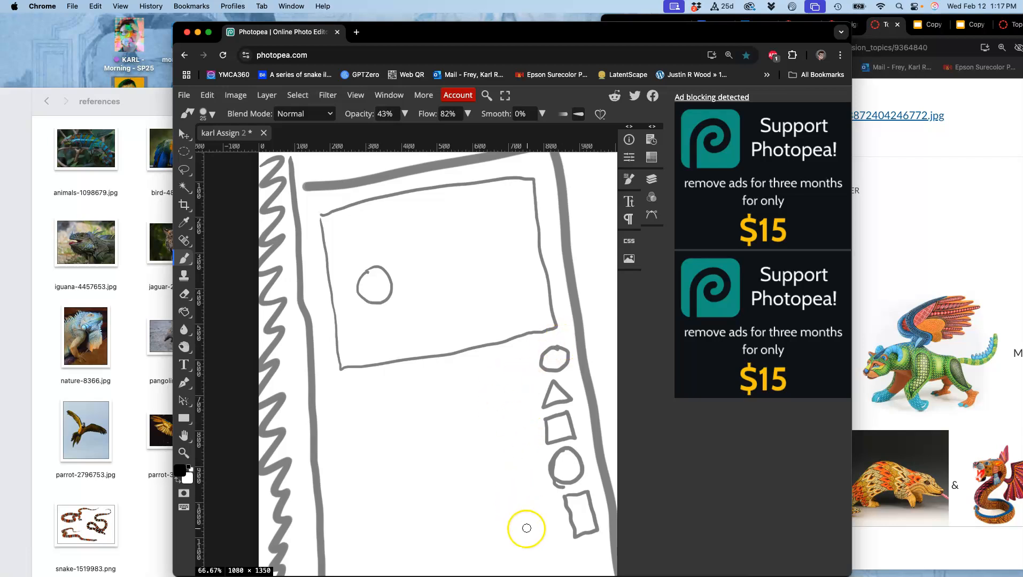
Sketch a triangular cone form with inner lines just left of the lowest rectangle in the shape column
left_click(512, 499)
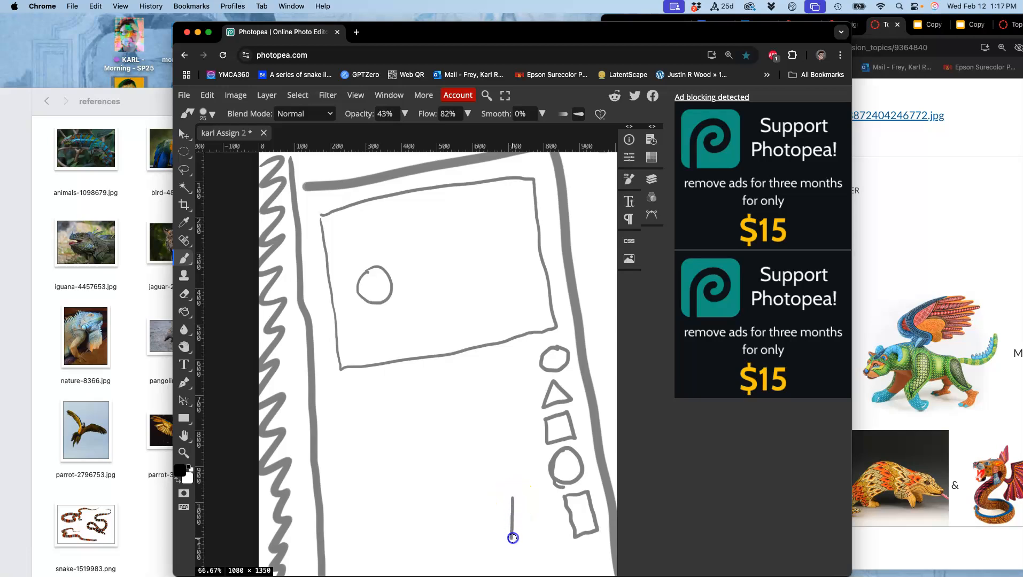
mouse_move(521, 496)
left_mouse_down()
mouse_move(553, 527)
mouse_move(525, 496)
left_mouse_up()
left_click_drag(522, 493, 534, 534)
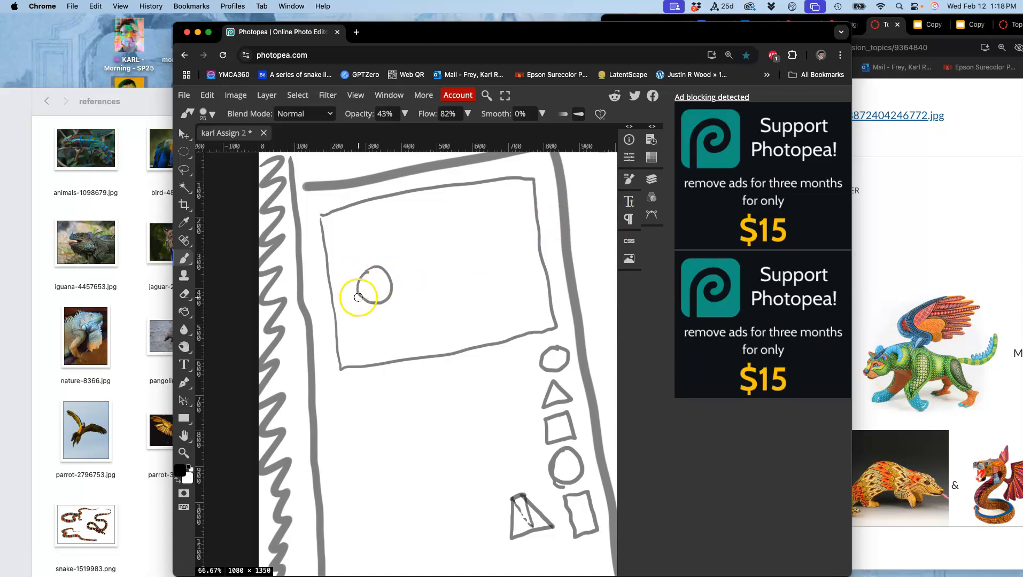
Add a boxy muzzle to the lower left of the head circle and a small arrow above it pointing down-left
left_click_drag(359, 292, 353, 298)
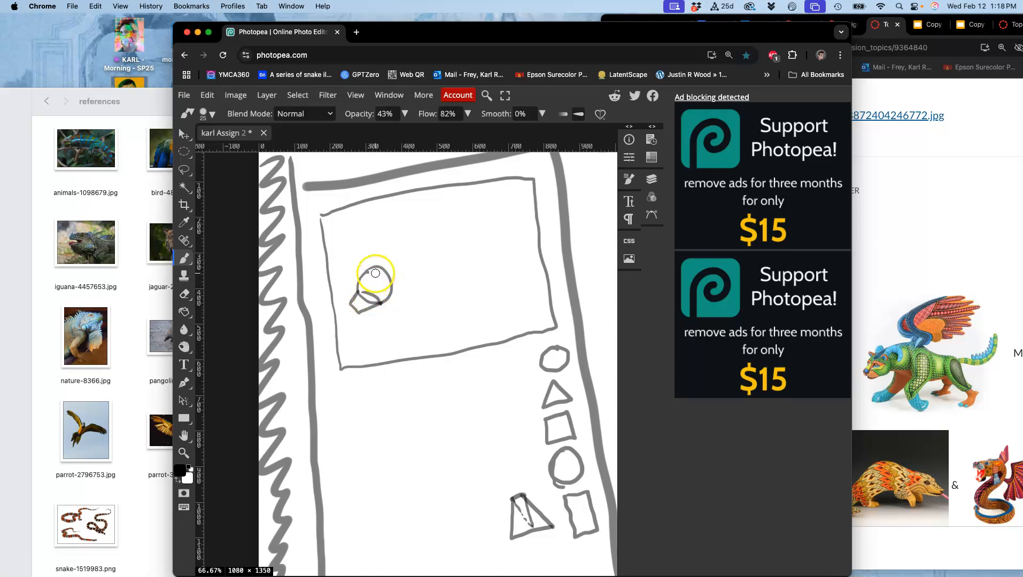
left_click_drag(357, 246, 347, 259)
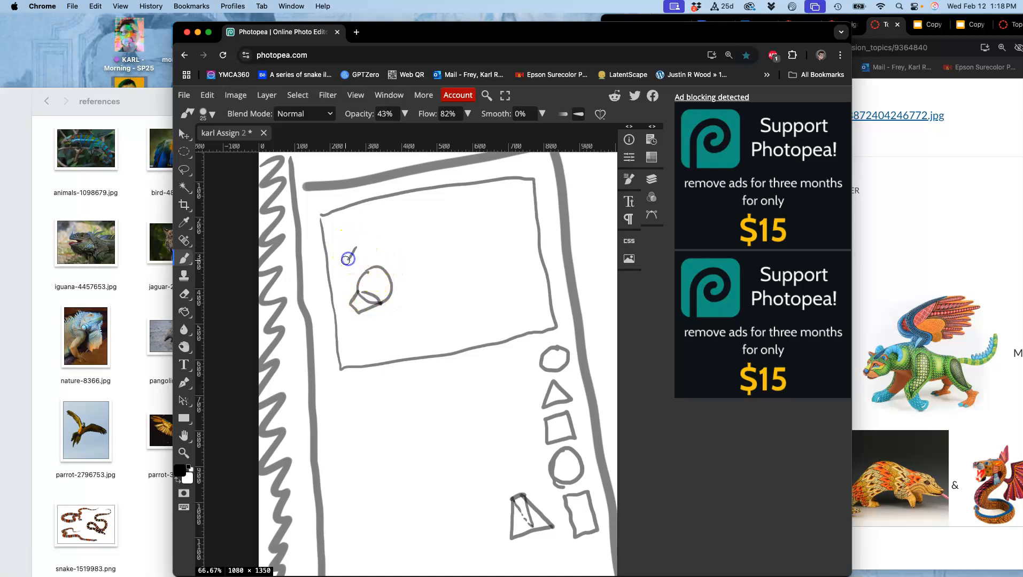
left_click(369, 362)
Check the puma-2287640.jpg photo again for the structure of the face and muzzle, then close it and return to the drawing
left_click(130, 303)
double_click(382, 448)
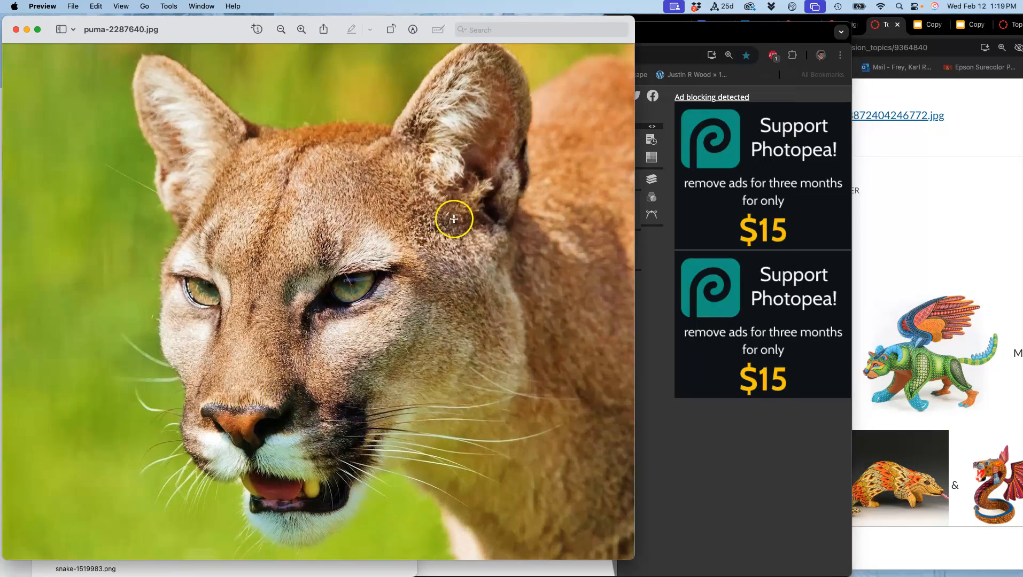
left_click(16, 30)
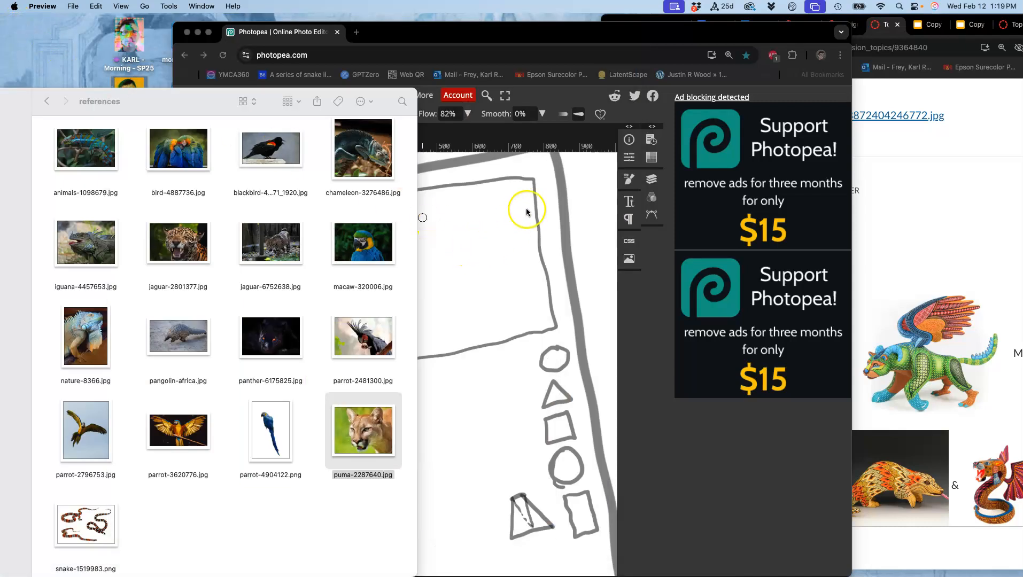
left_click(567, 158)
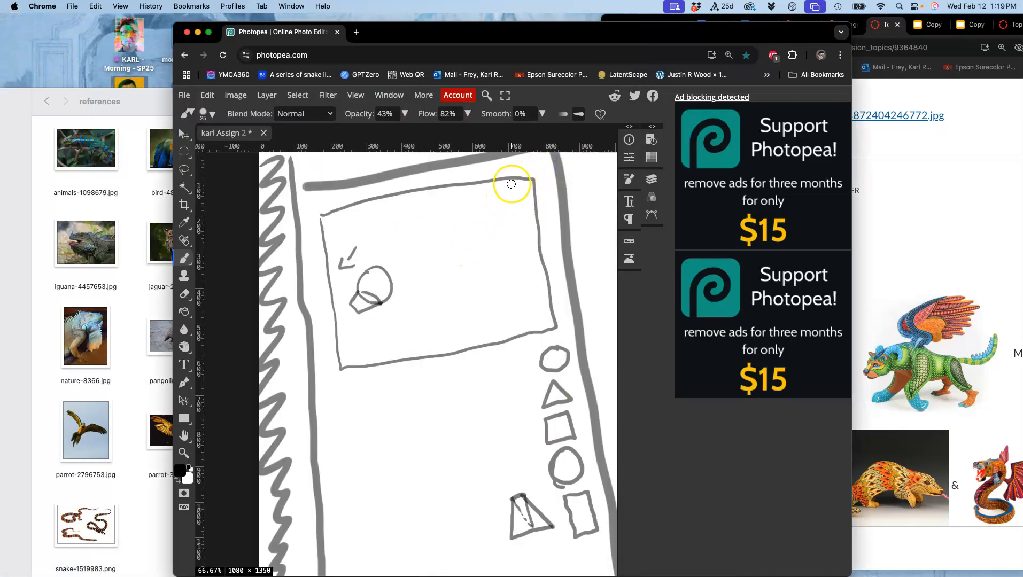
Sketch two ovals with crossed guide lines below the tilted rectangle, the second turned slightly right with an arrow showing its direction
key("super+plus")
key("super+plus")
key("super+0")
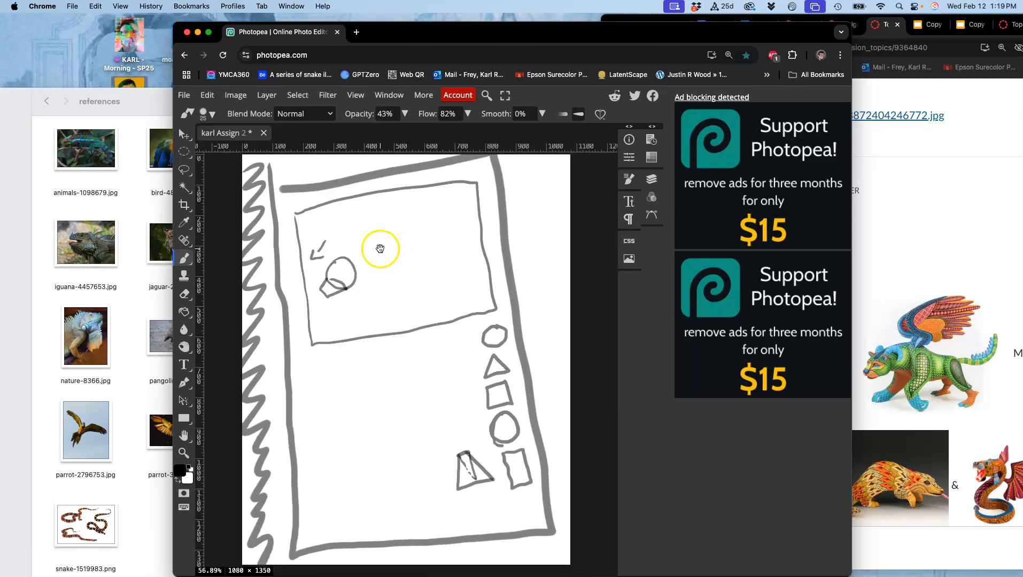
scroll(380, 249, "up", 5)
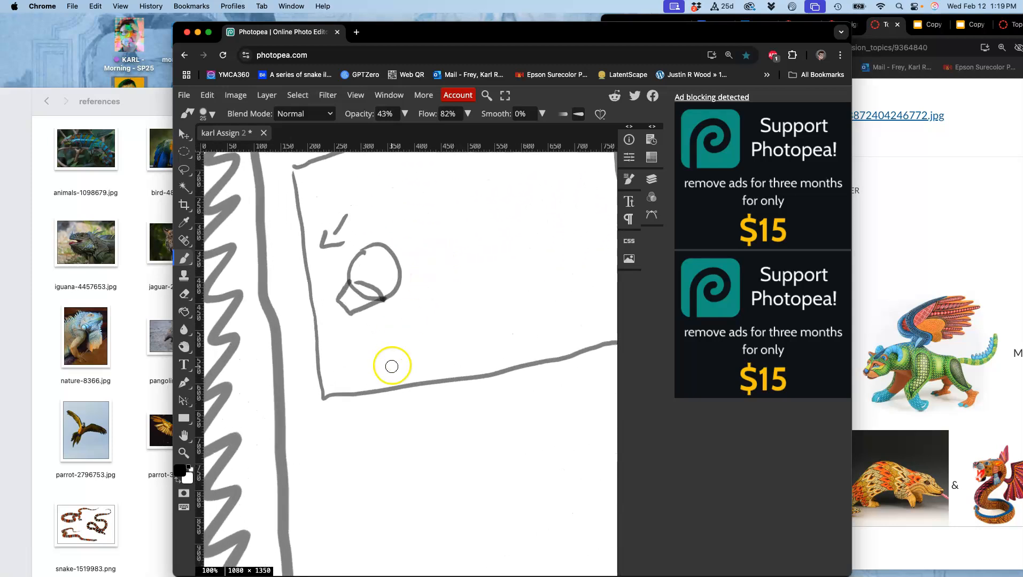
mouse_move(357, 421)
left_mouse_down()
mouse_move(344, 475)
mouse_move(375, 487)
mouse_move(380, 442)
left_mouse_up()
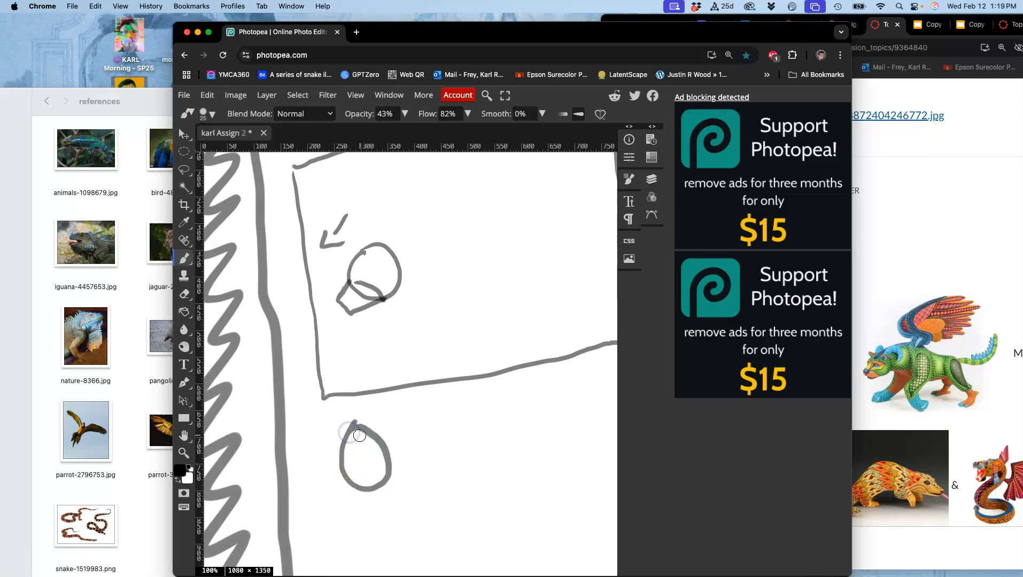
mouse_move(366, 475)
left_mouse_down()
mouse_move(368, 489)
mouse_move(354, 463)
mouse_move(382, 464)
left_mouse_up()
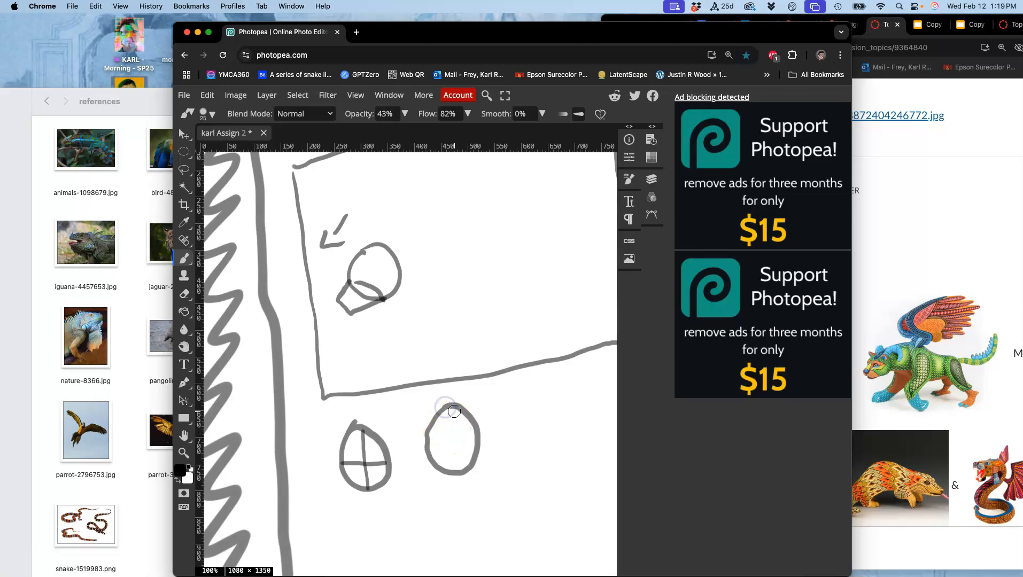
mouse_move(457, 466)
left_mouse_down()
mouse_move(434, 448)
mouse_move(478, 440)
left_mouse_up()
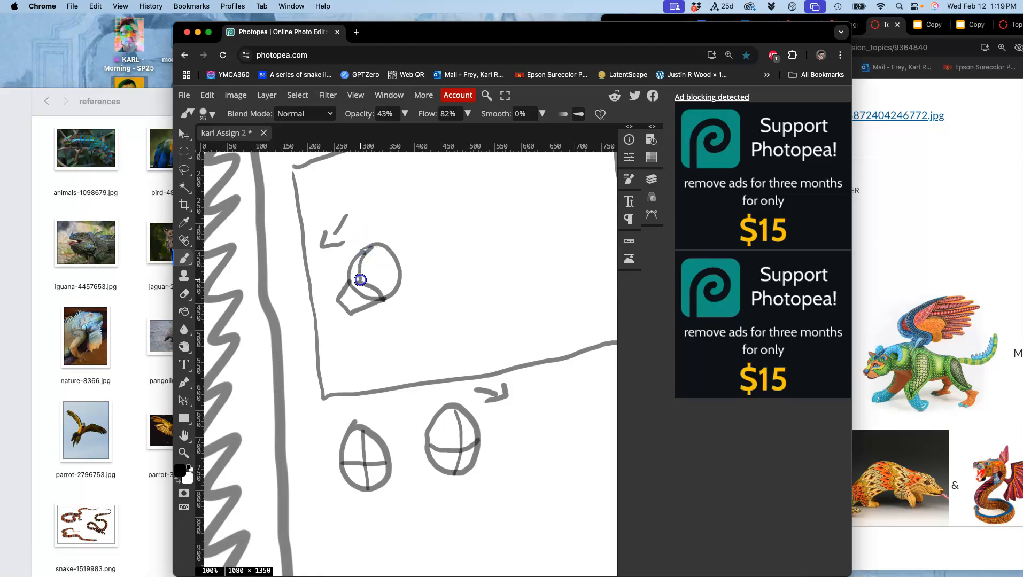
Draw curved guide lines around the head circle and add the eye marks and muzzle plane lines, consulting the reference images
mouse_move(394, 264)
left_mouse_down()
mouse_move(354, 282)
mouse_move(369, 293)
left_mouse_up()
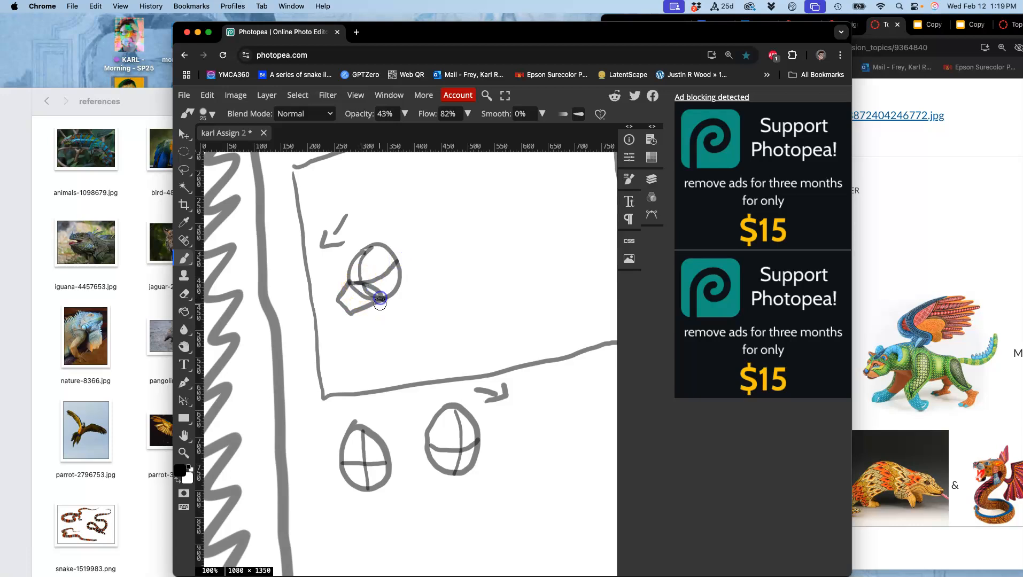
left_click(135, 319)
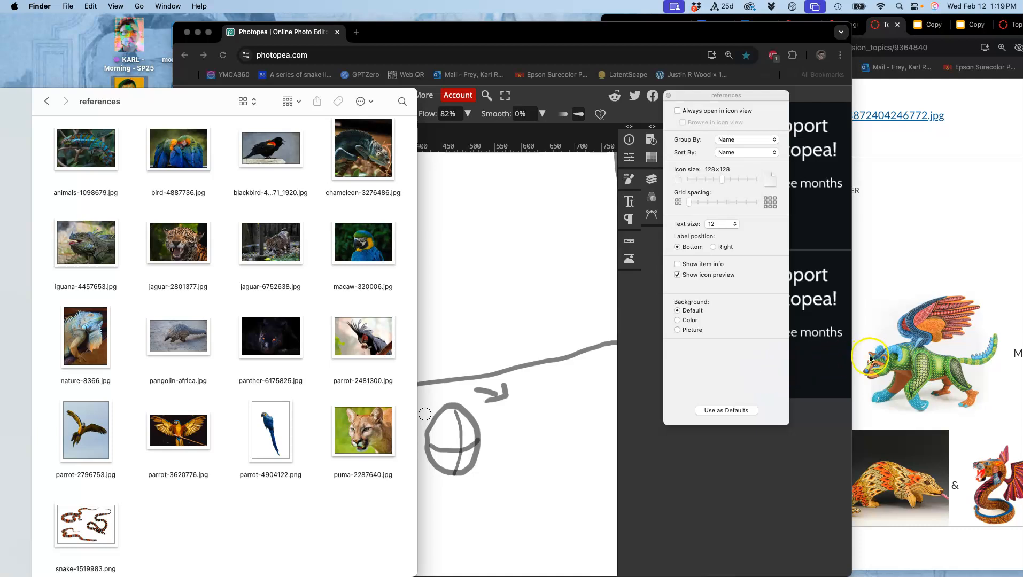
left_click(487, 338)
mouse_move(352, 289)
left_mouse_down()
mouse_move(374, 277)
mouse_move(353, 279)
left_mouse_up()
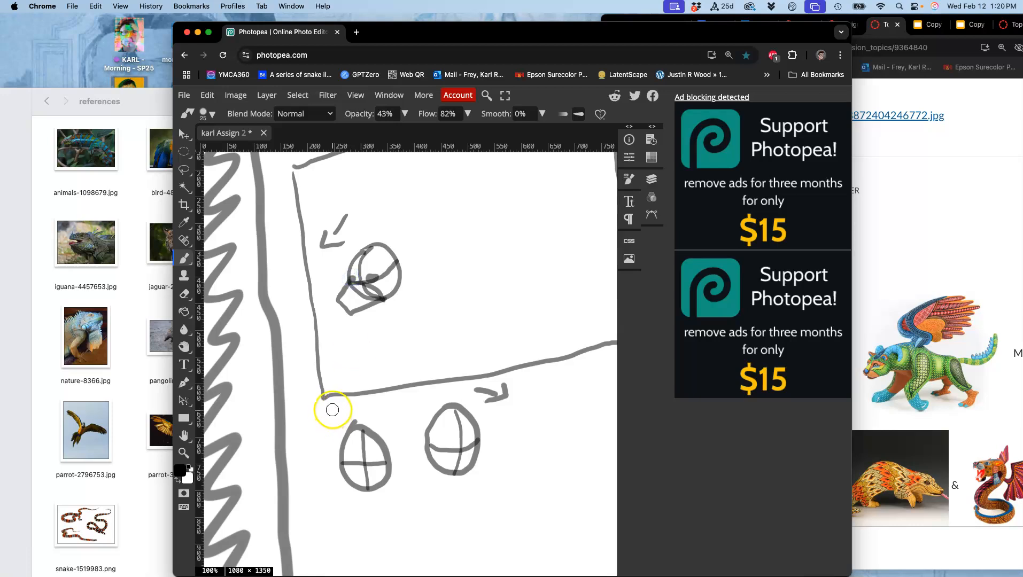
mouse_move(361, 282)
left_mouse_down()
mouse_move(362, 313)
mouse_move(350, 310)
mouse_move(384, 300)
left_mouse_up()
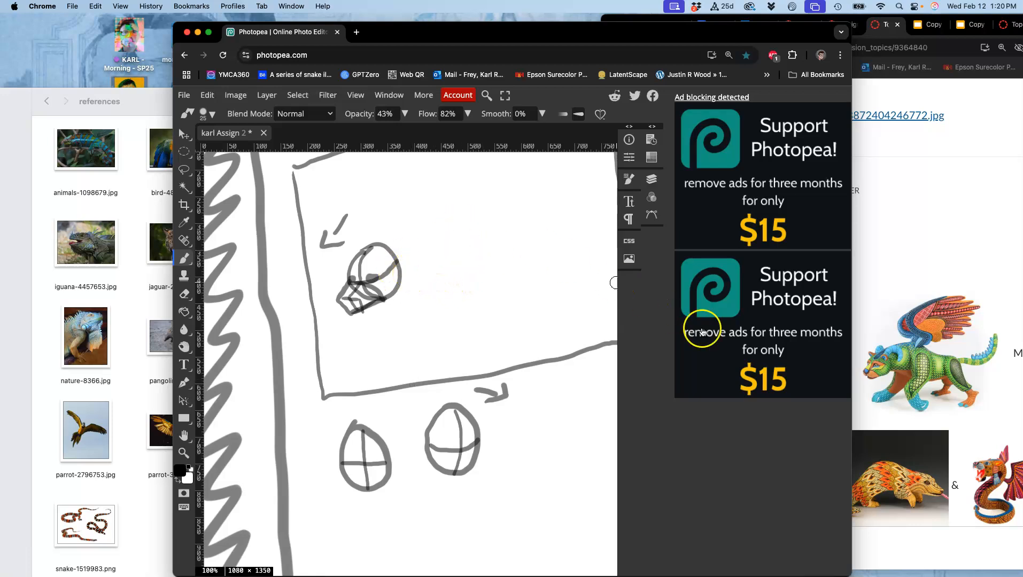
Draw a wavy spine line running right from the head circle, mark the ribcage ends with two ticks, and hang a ribcage oval beneath it
left_click_drag(416, 284, 346, 316)
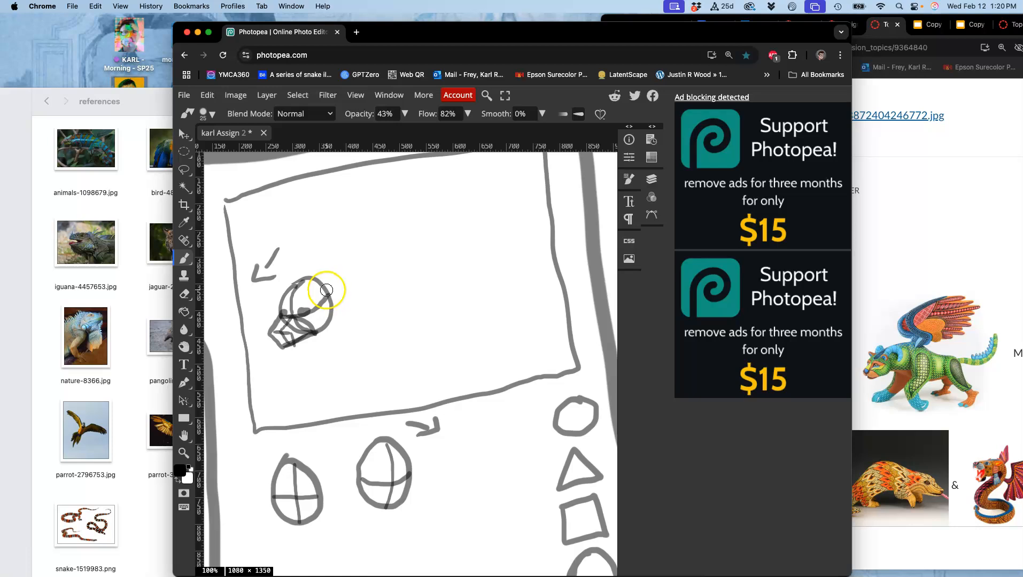
mouse_move(300, 285)
left_mouse_down()
mouse_move(364, 277)
mouse_move(420, 293)
mouse_move(478, 292)
left_mouse_up()
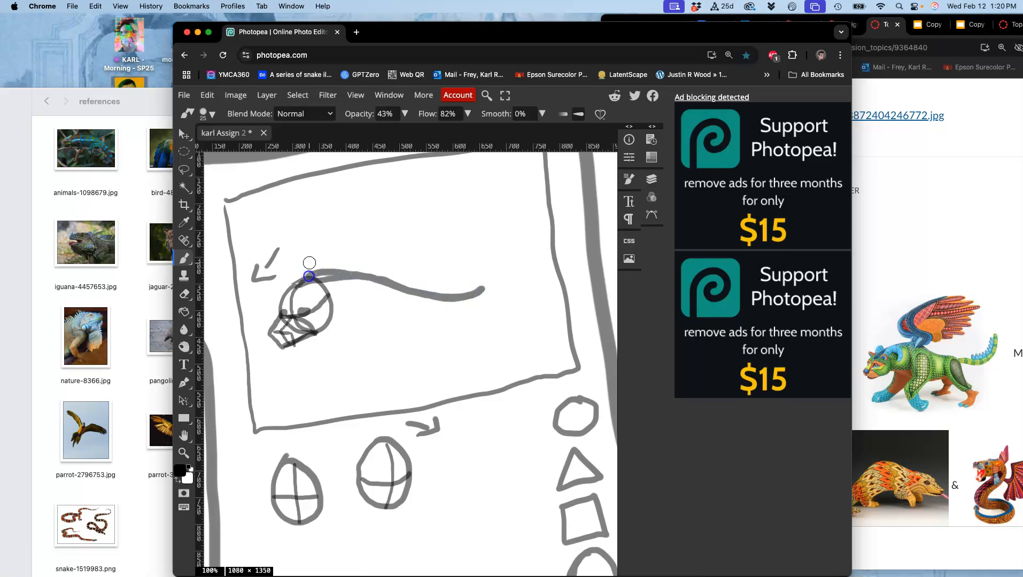
key("super+z")
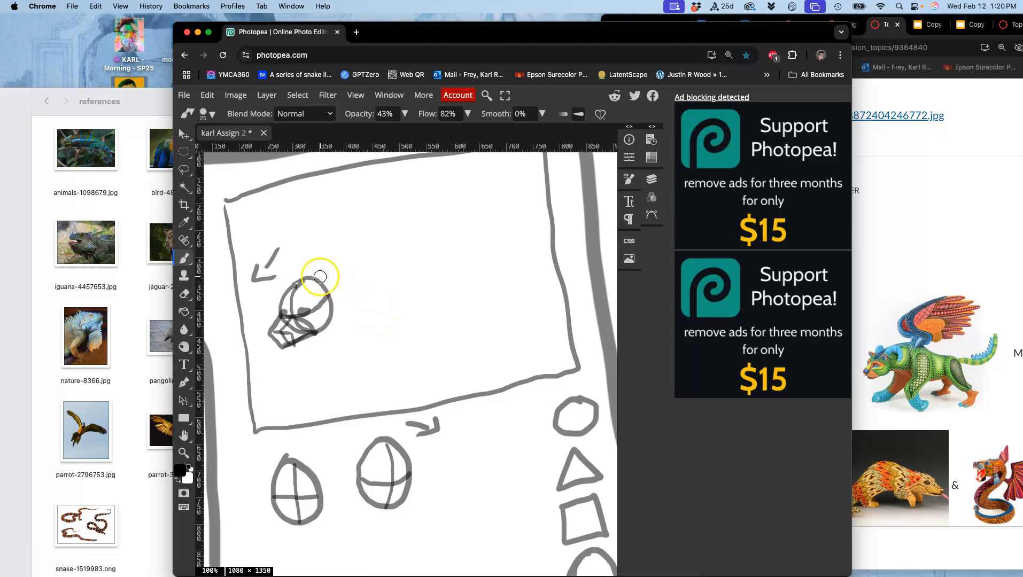
mouse_move(293, 285)
left_mouse_down()
mouse_move(343, 272)
mouse_move(396, 287)
mouse_move(484, 277)
mouse_move(514, 259)
left_mouse_up()
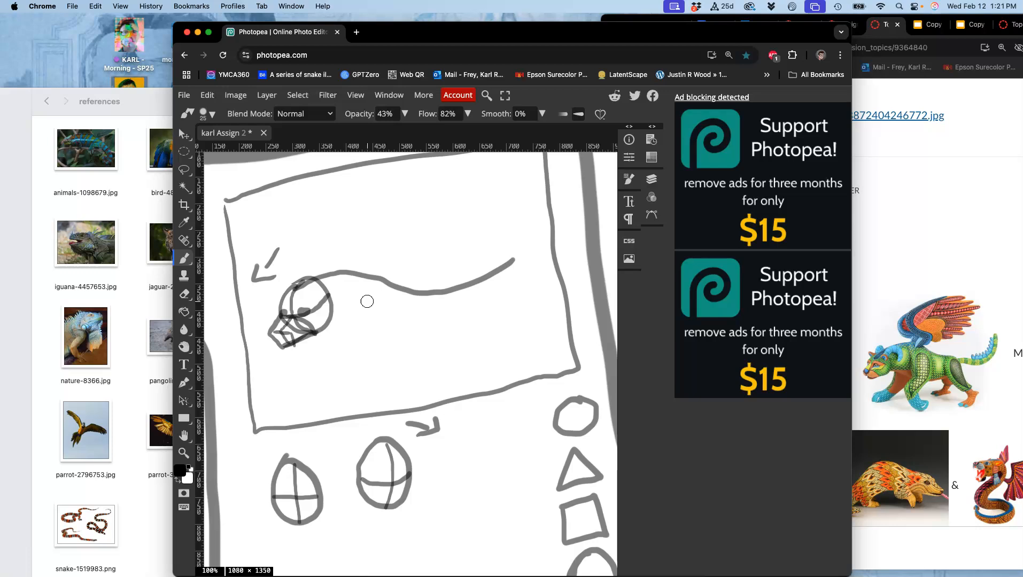
left_click(353, 277)
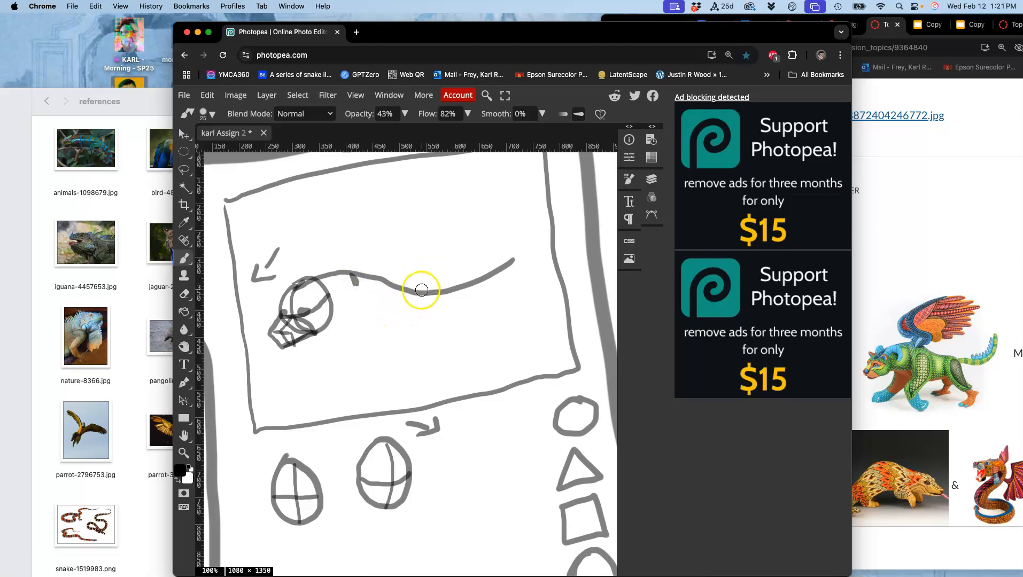
left_click(421, 288)
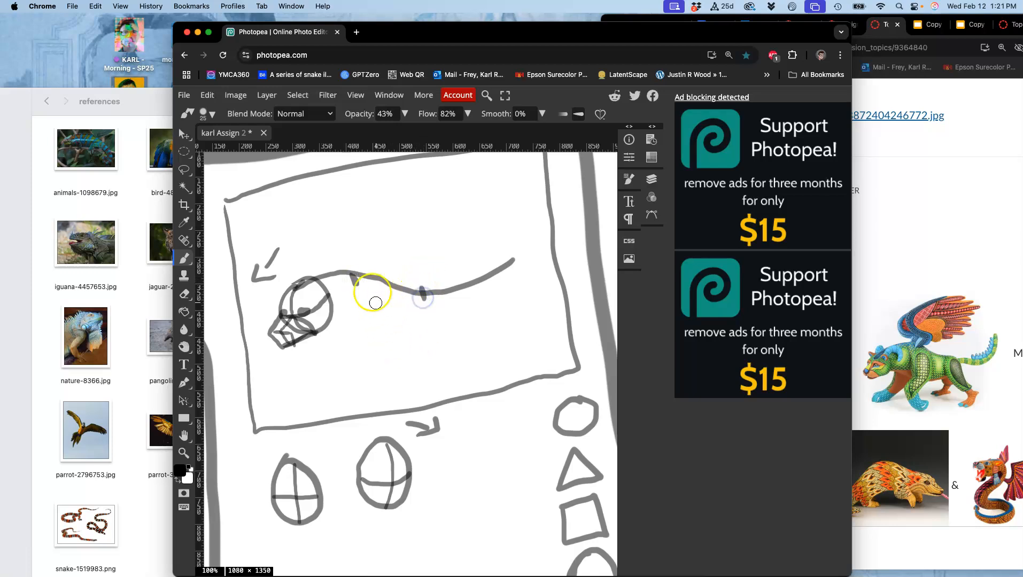
mouse_move(364, 269)
left_mouse_down()
mouse_move(346, 300)
mouse_move(368, 332)
mouse_move(390, 339)
mouse_move(423, 324)
mouse_move(427, 304)
mouse_move(408, 285)
mouse_move(359, 272)
left_mouse_up()
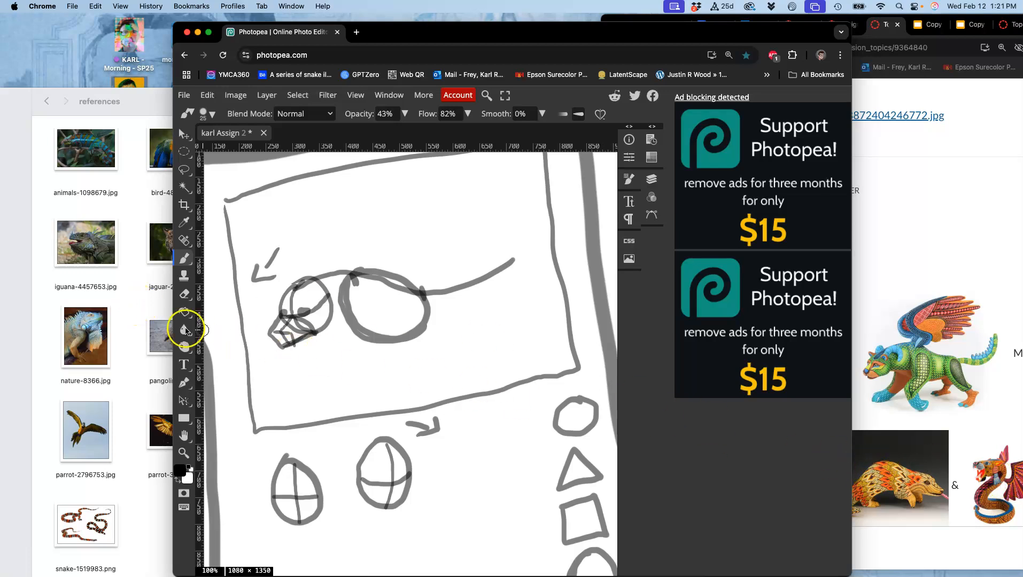
Glance at the reference photos, then mark two shoulder joints on the ribcage and two wing joints along the upper back
left_click(133, 322)
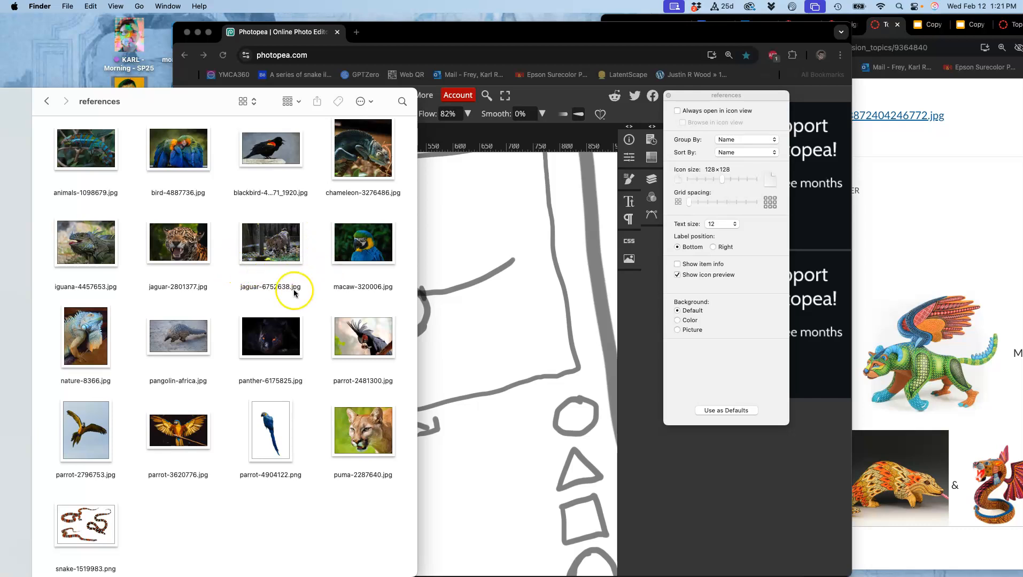
left_click(481, 252)
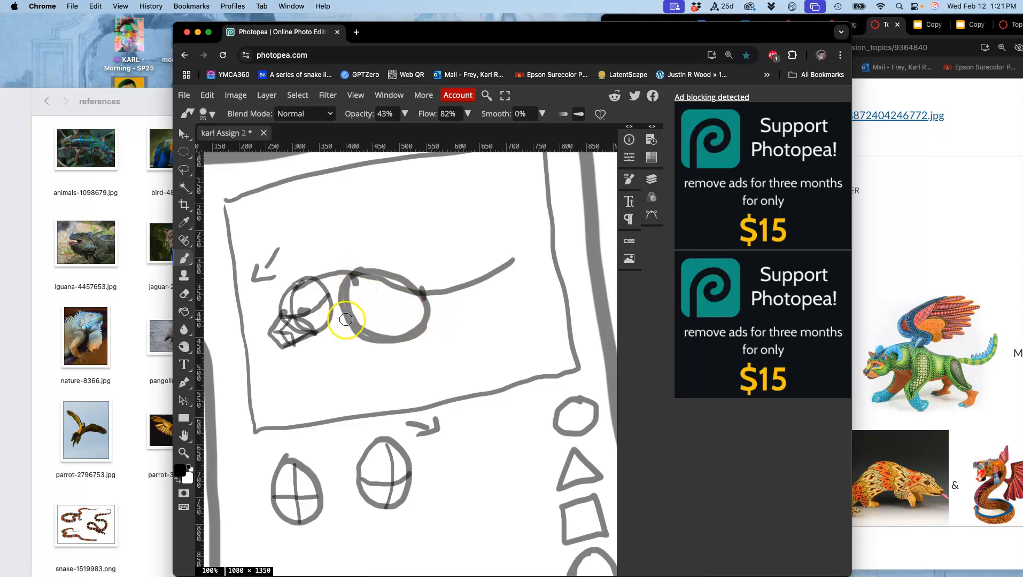
mouse_move(350, 319)
left_mouse_down()
mouse_move(373, 308)
mouse_move(337, 320)
mouse_move(383, 302)
mouse_move(388, 311)
mouse_move(377, 313)
mouse_move(376, 302)
mouse_move(338, 319)
left_mouse_up()
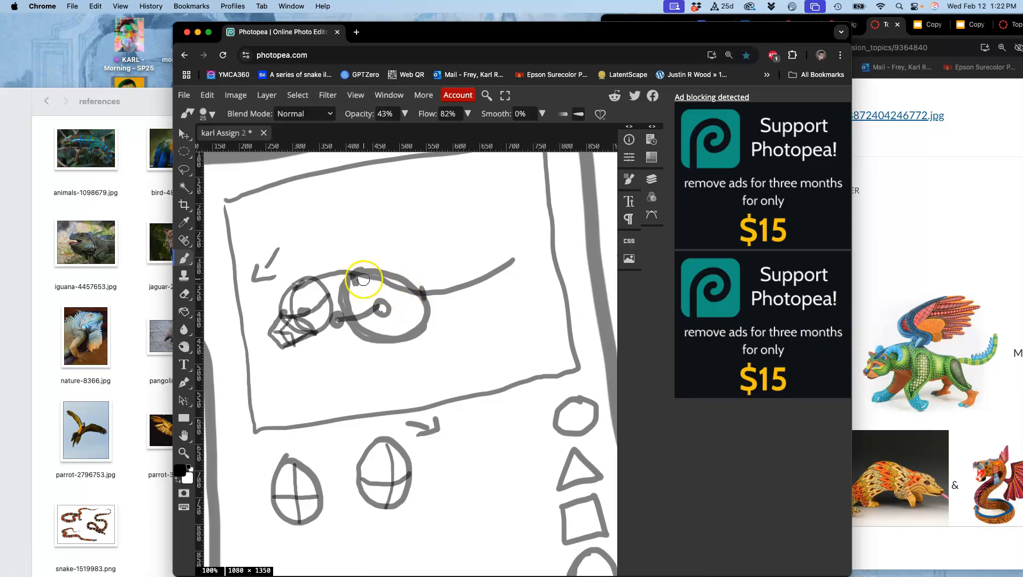
mouse_move(348, 279)
left_mouse_down()
mouse_move(389, 273)
mouse_move(340, 275)
left_mouse_up()
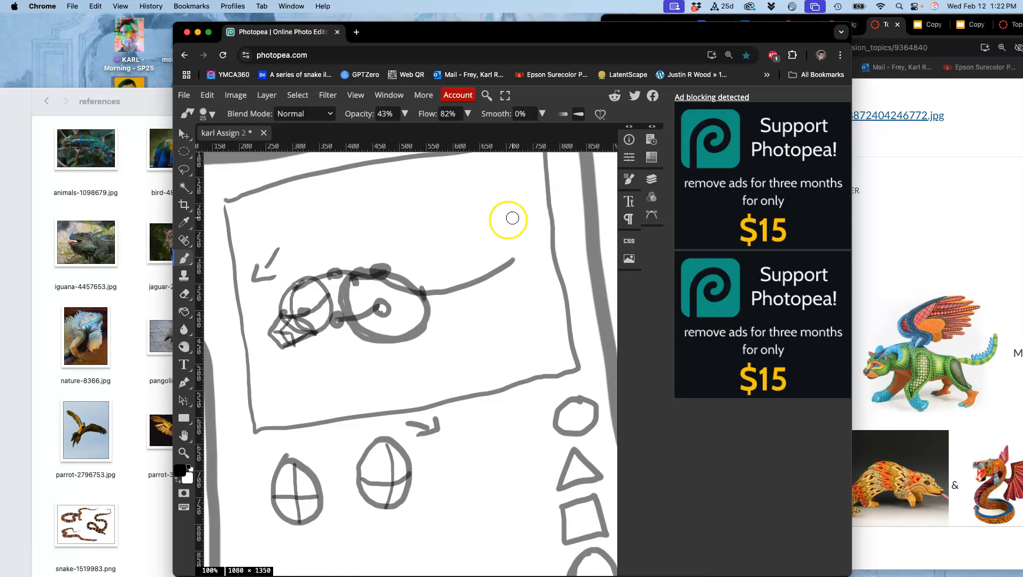
left_click_drag(378, 264, 388, 271)
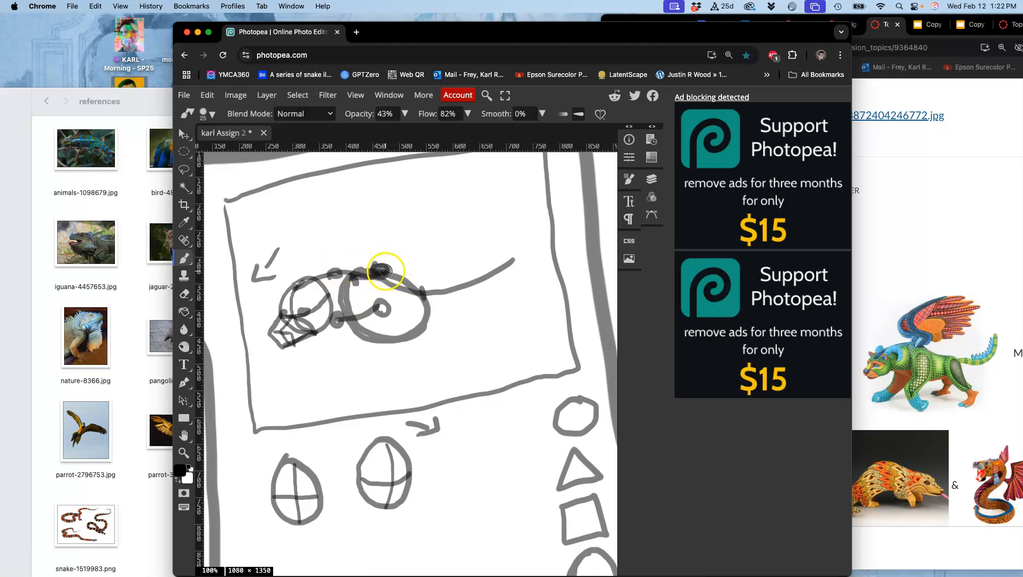
Sketch two jointed wing skeletons rising from the upper back, each with bent segments, small joint circles and feather lines fanning right
mouse_move(390, 262)
left_mouse_down()
mouse_move(377, 269)
mouse_move(412, 244)
mouse_move(359, 214)
mouse_move(448, 163)
mouse_move(488, 156)
left_mouse_up()
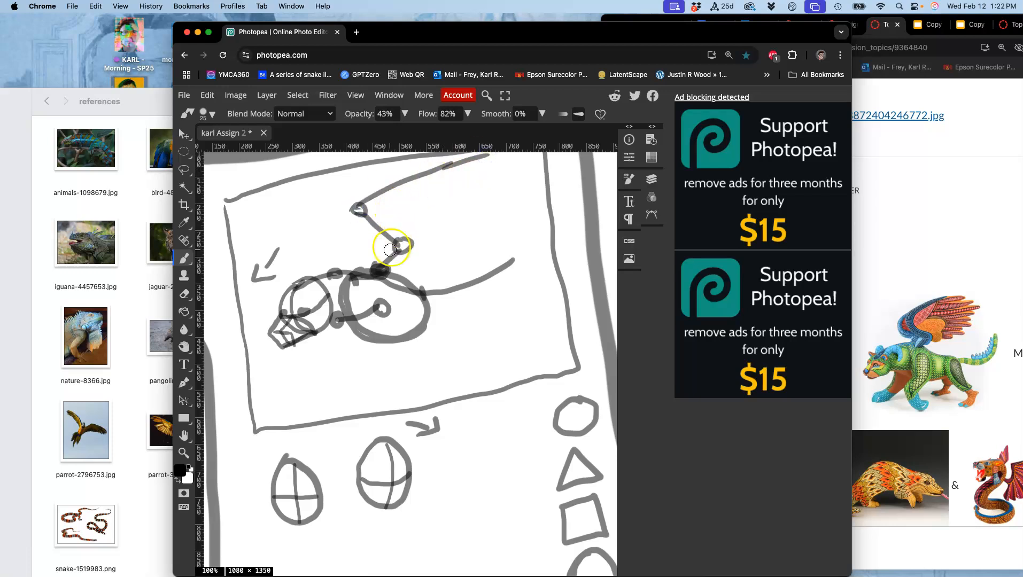
mouse_move(369, 202)
left_mouse_down()
mouse_move(468, 183)
mouse_move(379, 202)
mouse_move(435, 209)
left_mouse_up()
left_click_drag(358, 208, 363, 191)
left_click(336, 271)
mouse_move(342, 255)
left_mouse_down()
mouse_move(343, 279)
mouse_move(344, 245)
mouse_move(296, 203)
mouse_move(306, 215)
mouse_move(332, 178)
left_mouse_up()
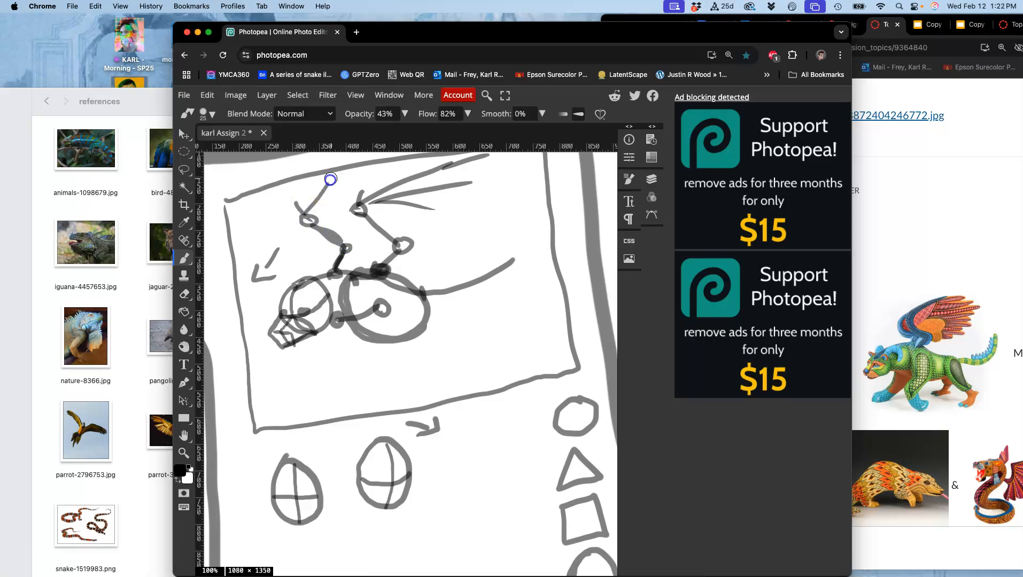
left_click_drag(310, 218, 373, 172)
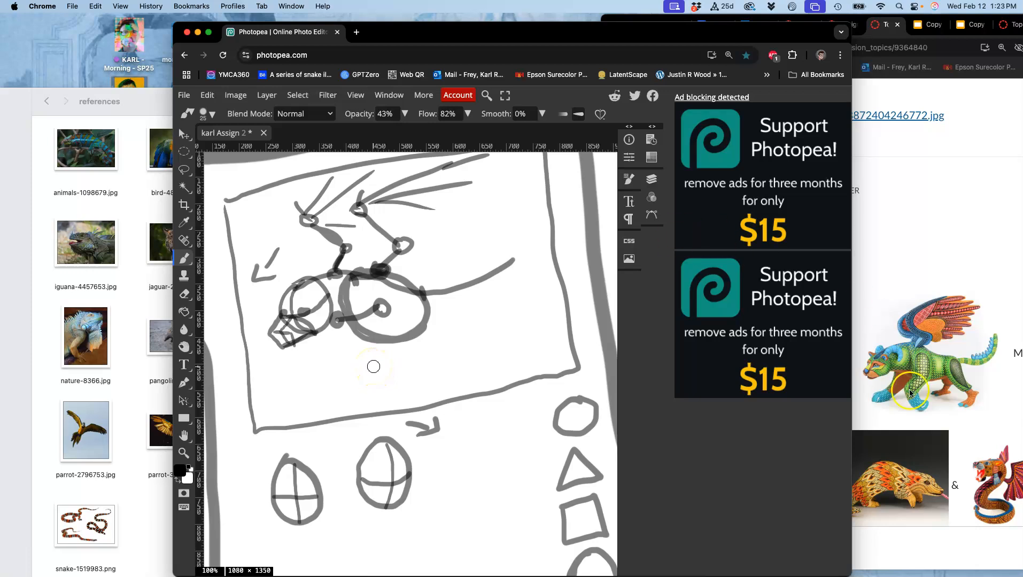
left_click_drag(384, 310, 371, 354)
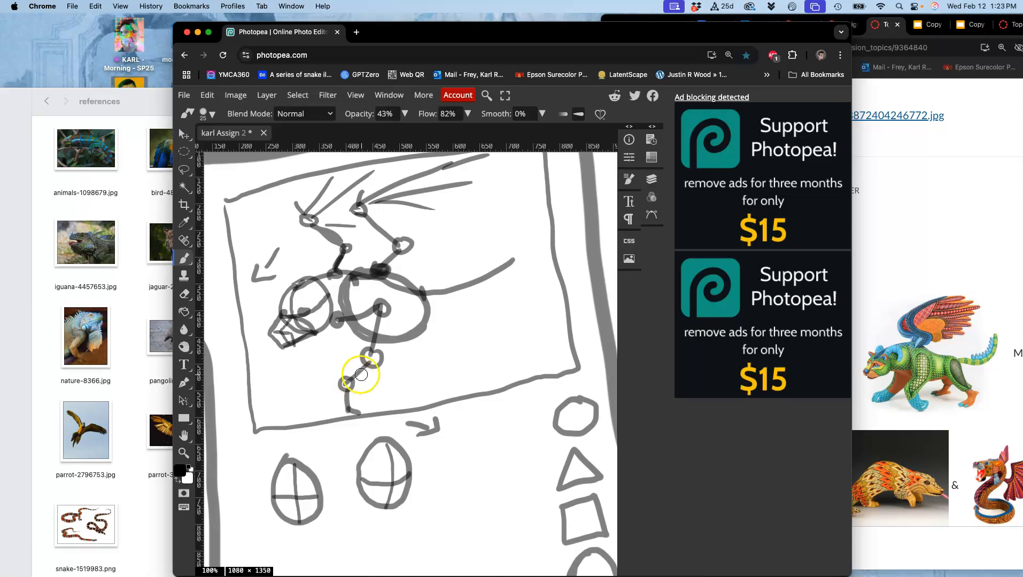
key("super+z")
key("super+z")
key("super+z")
key("super+z")
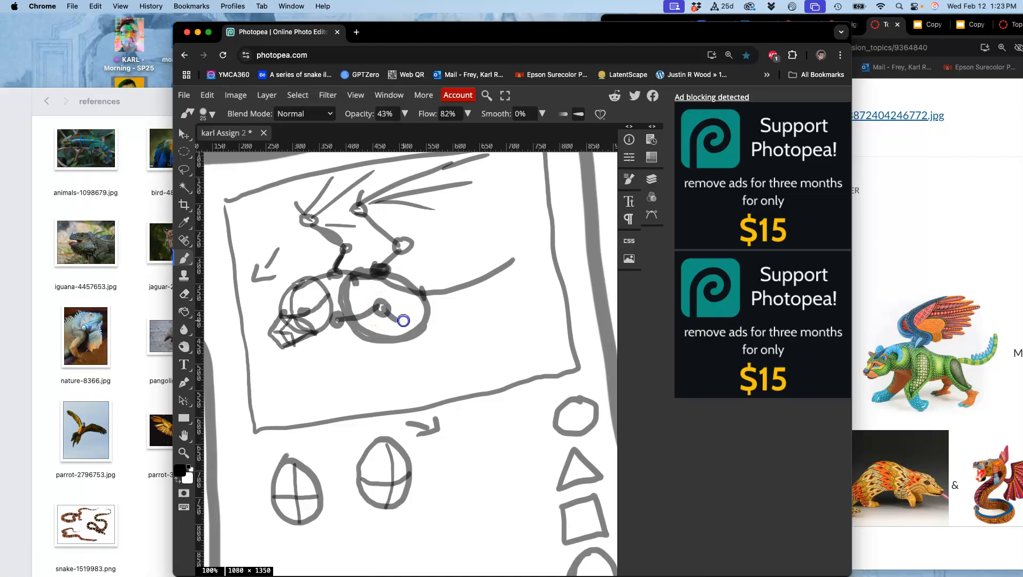
Draw both front legs from the shoulder joints as bent segments with small joint circles, angled forward beneath the ribcage
mouse_move(406, 329)
left_mouse_down()
mouse_move(363, 355)
mouse_move(363, 377)
left_mouse_up()
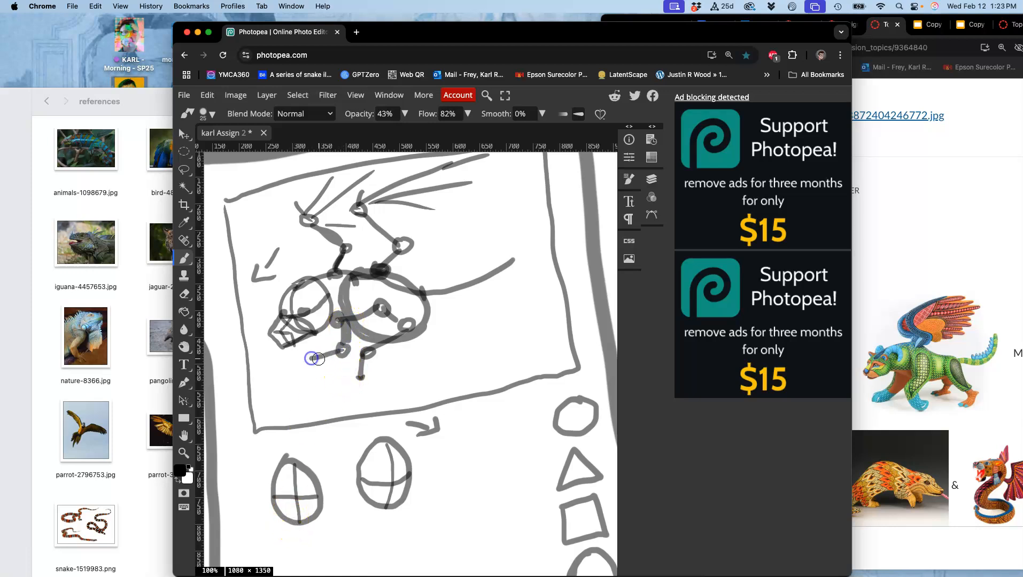
left_click_drag(303, 377, 301, 379)
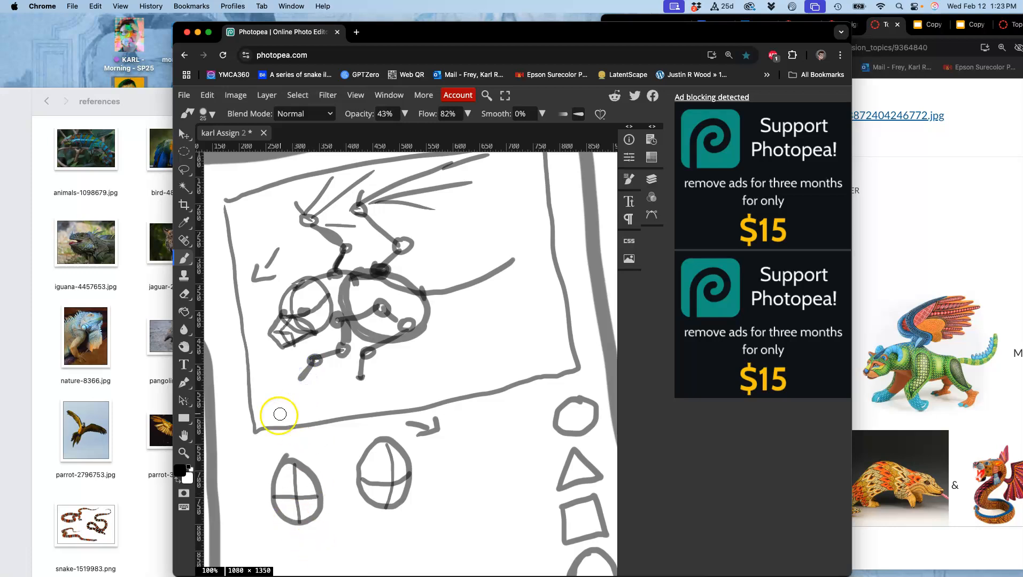
Check pangolin-africa.jpg, then redraw the far wing's base joint closer to the ribcage and remove the old joint with a lasso selection
left_click(136, 380)
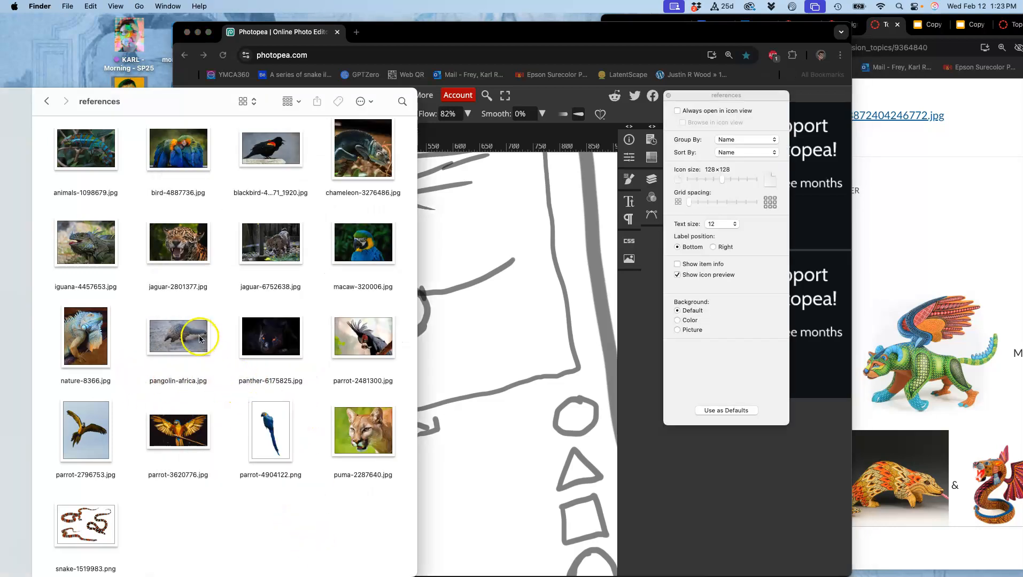
left_click(179, 351)
double_click(179, 351)
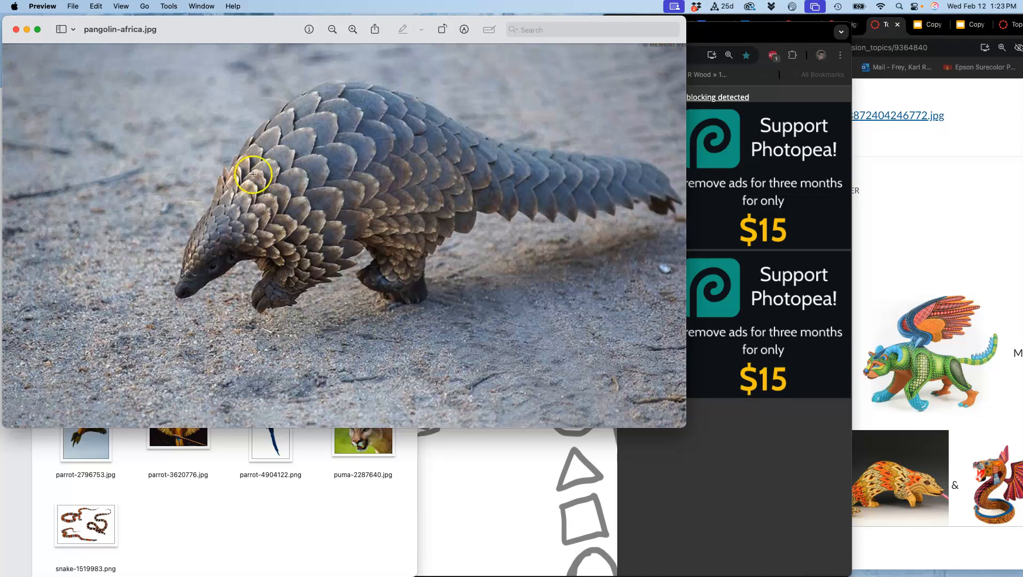
left_click(454, 465)
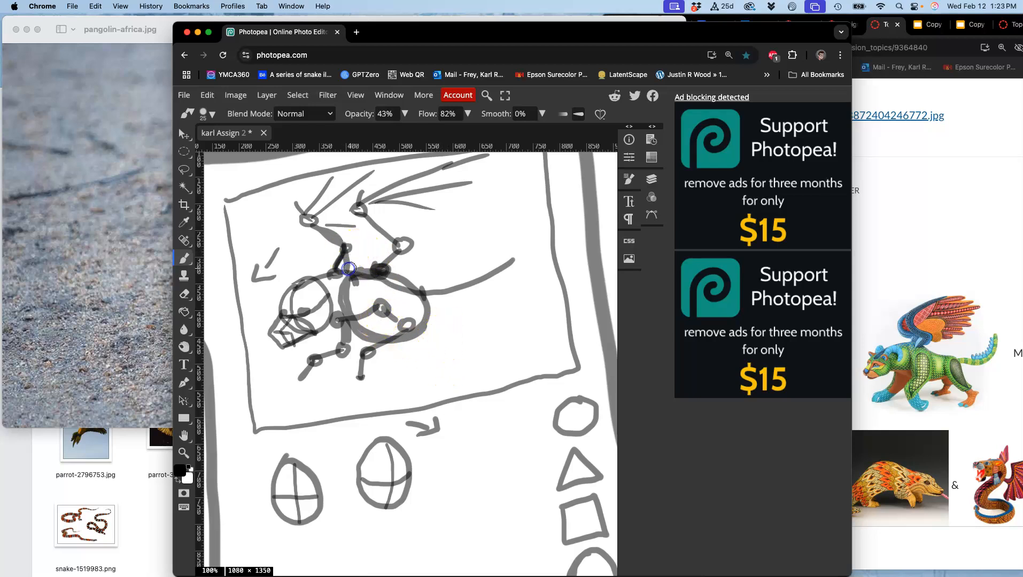
left_click(349, 266)
left_click(185, 169)
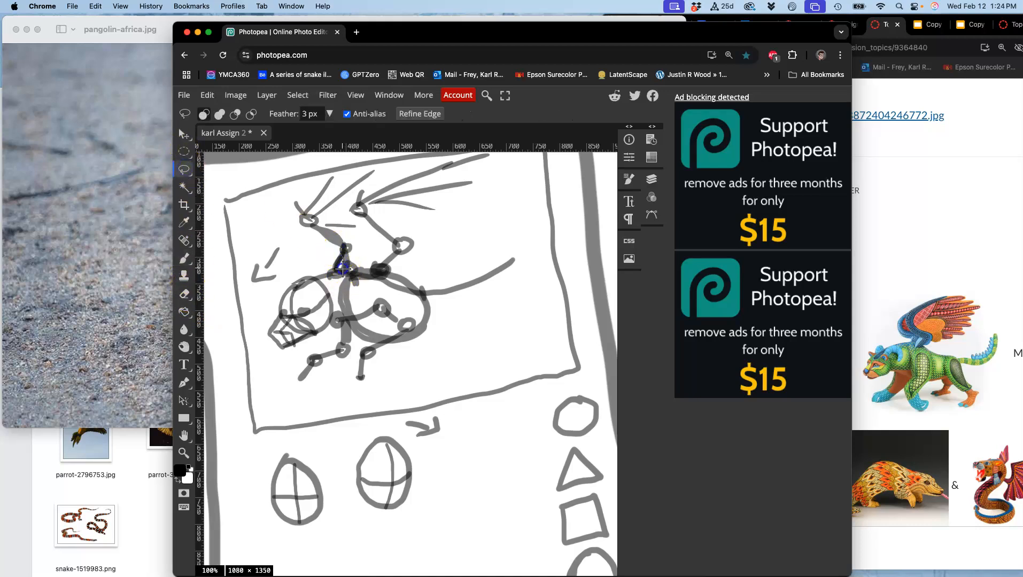
mouse_move(320, 276)
left_mouse_down()
mouse_move(318, 257)
mouse_move(328, 278)
left_mouse_up()
key("Delete")
left_click(438, 287)
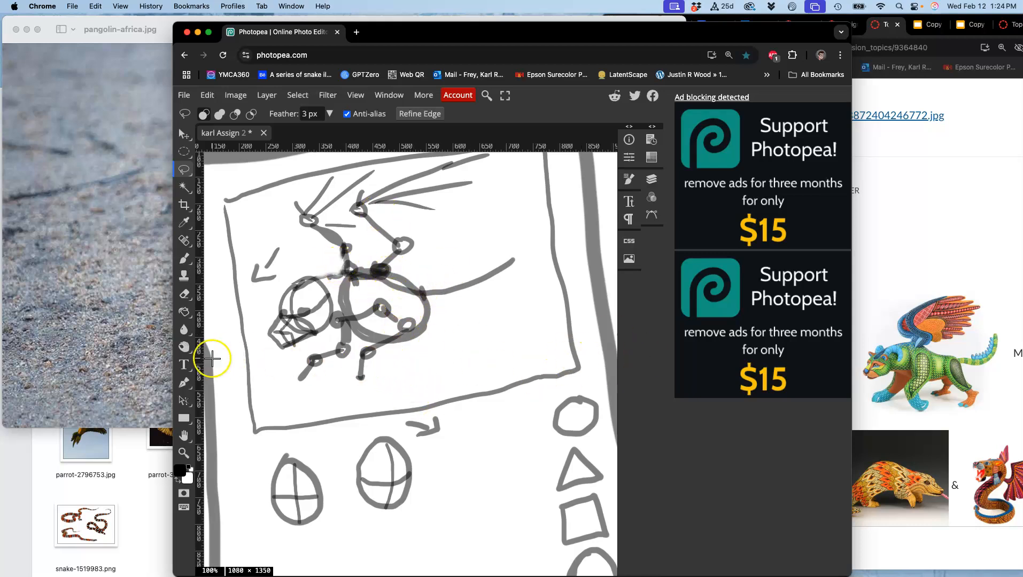
Compare the pangolin photo with the flying jaguar inspiration image, then draw a tilted pelvis oval behind the ribcage with two hip joints
left_click(184, 258)
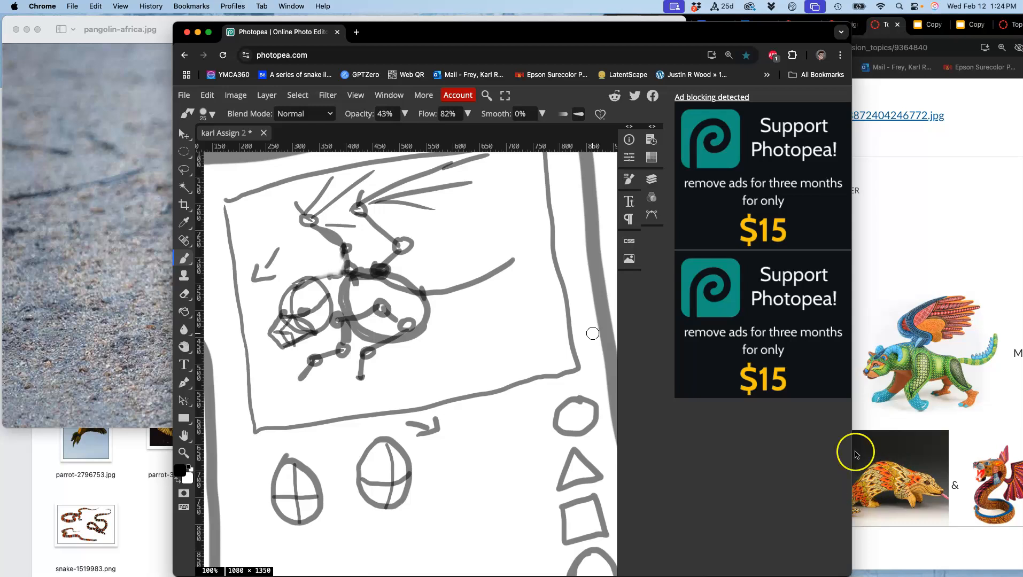
left_click(142, 281)
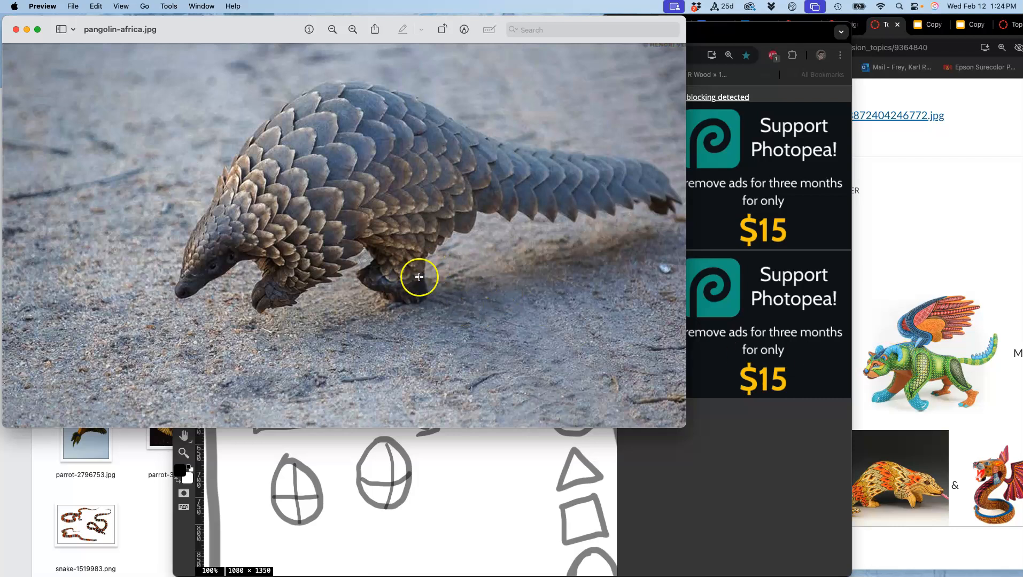
left_click(914, 376)
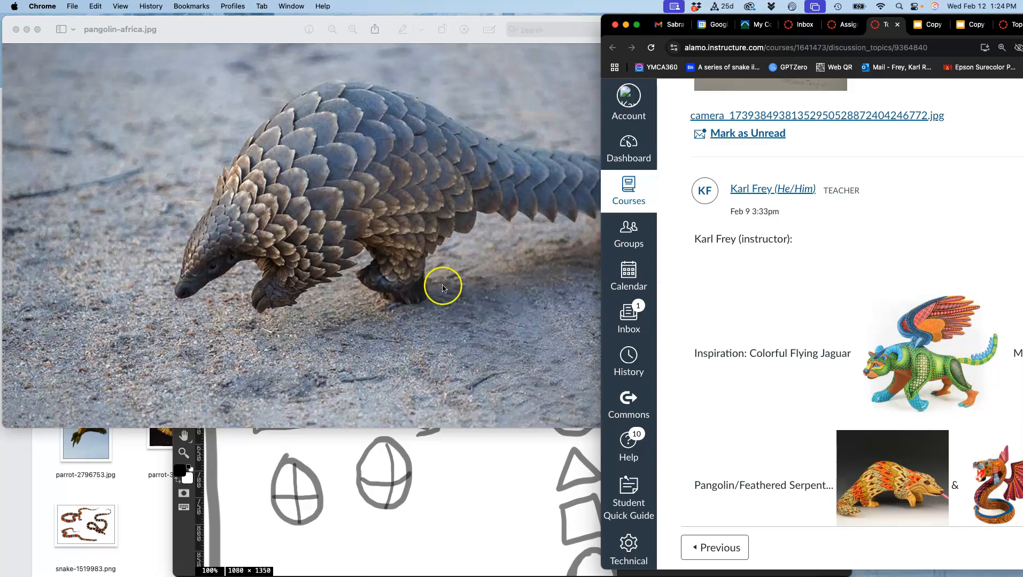
left_click(455, 461)
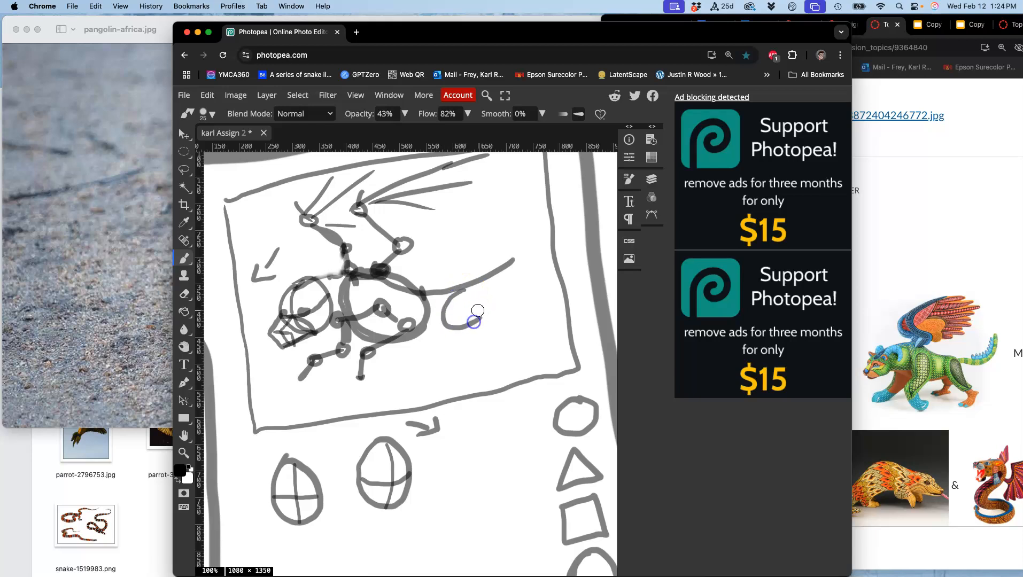
mouse_move(442, 319)
left_mouse_down()
mouse_move(476, 319)
mouse_move(492, 287)
mouse_move(483, 315)
mouse_move(491, 298)
mouse_move(481, 314)
mouse_move(479, 284)
mouse_move(442, 305)
mouse_move(457, 291)
mouse_move(467, 322)
mouse_move(485, 298)
left_mouse_up()
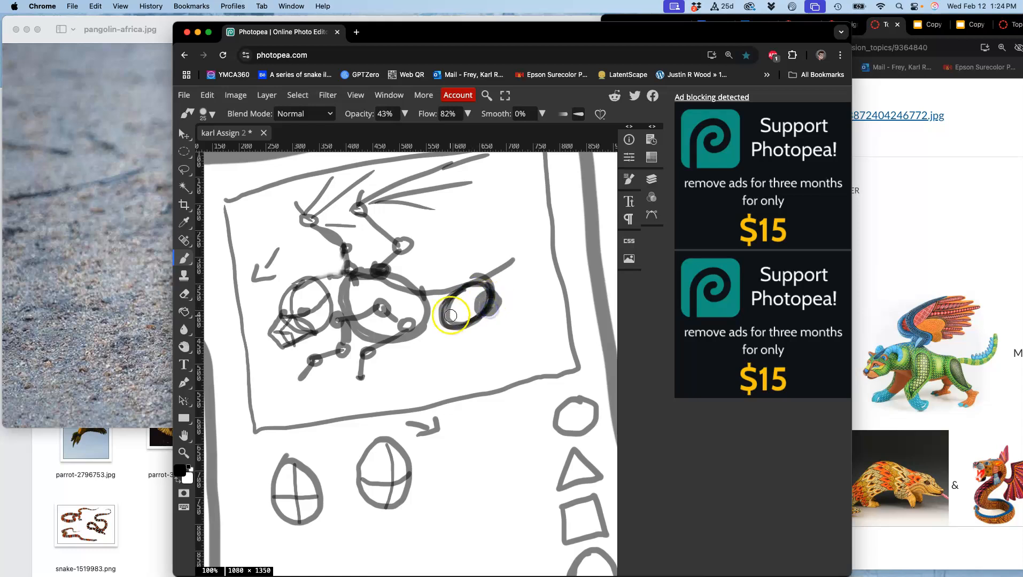
left_click_drag(450, 322, 453, 325)
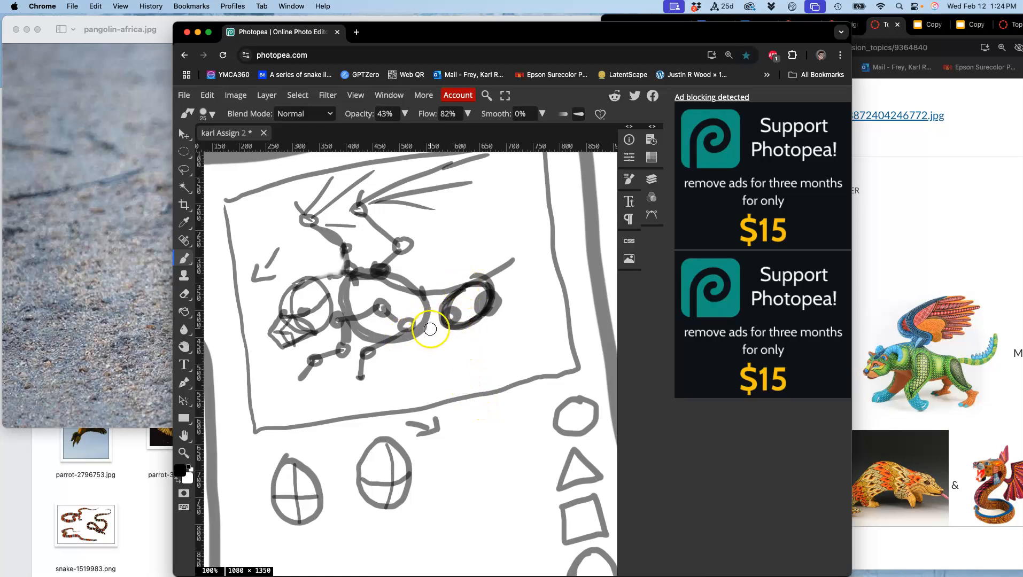
Sketch a bent hind leg below the right hip joint with knee and ankle joints and a pointed foot
left_click(139, 465)
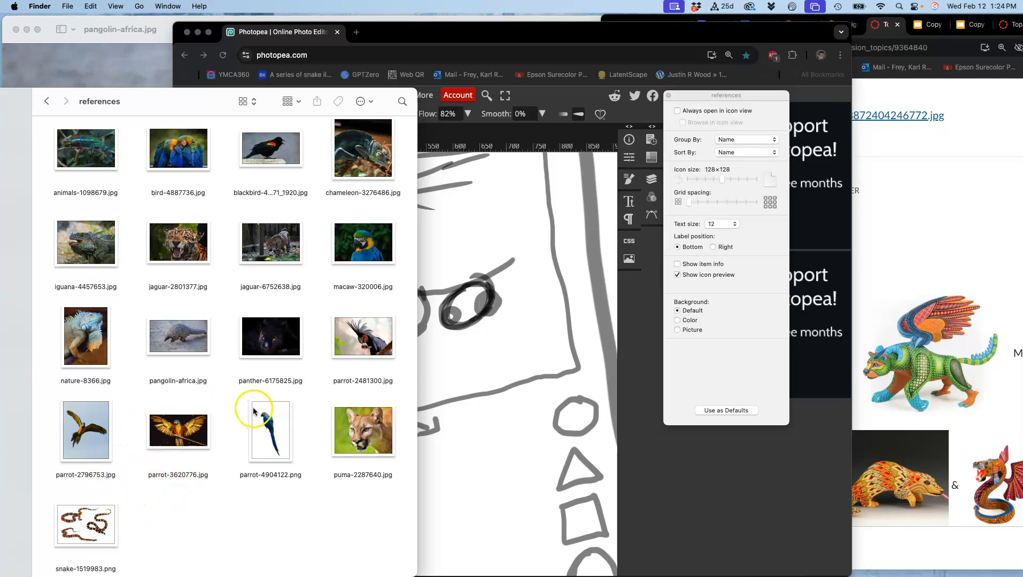
left_click(524, 353)
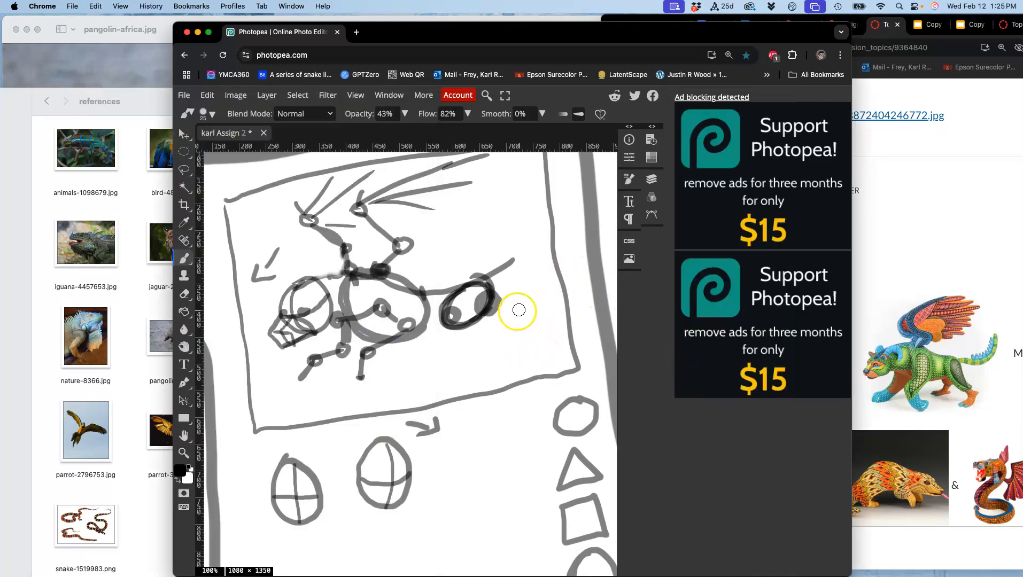
left_click_drag(492, 298, 480, 305)
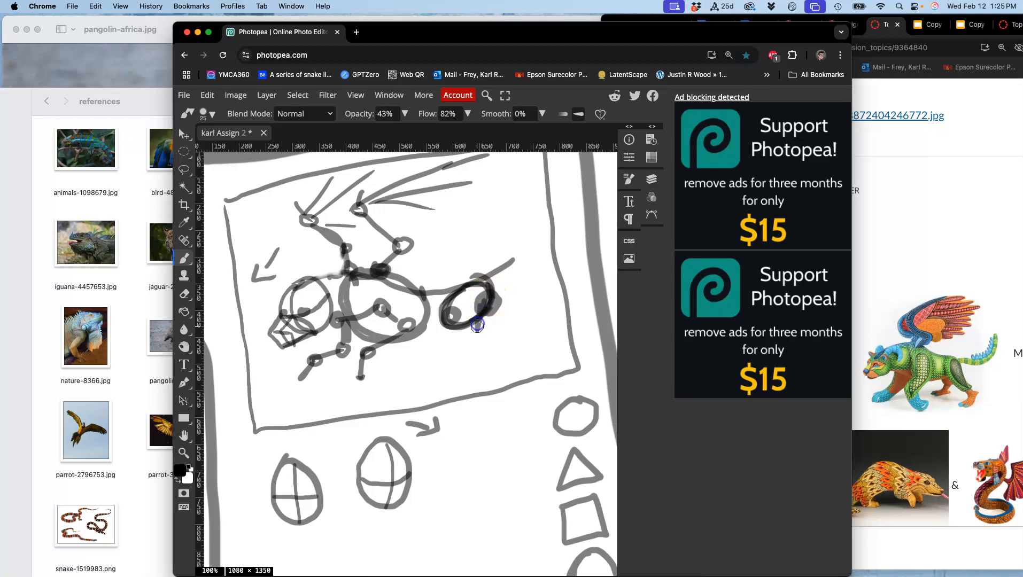
mouse_move(495, 352)
left_mouse_down()
mouse_move(490, 329)
mouse_move(477, 365)
mouse_move(489, 371)
mouse_move(502, 339)
mouse_move(459, 375)
left_mouse_up()
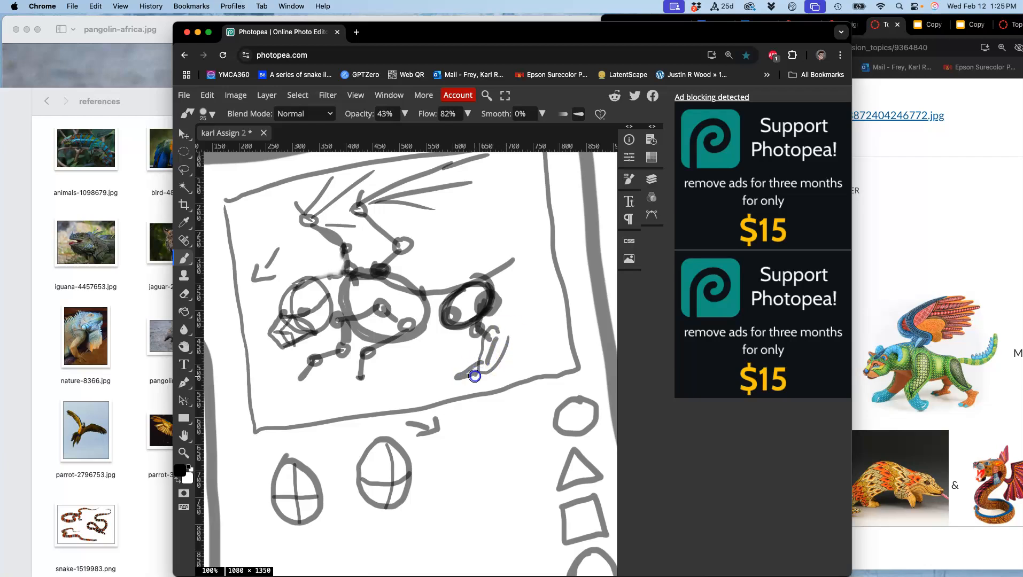
left_click_drag(489, 355, 488, 362)
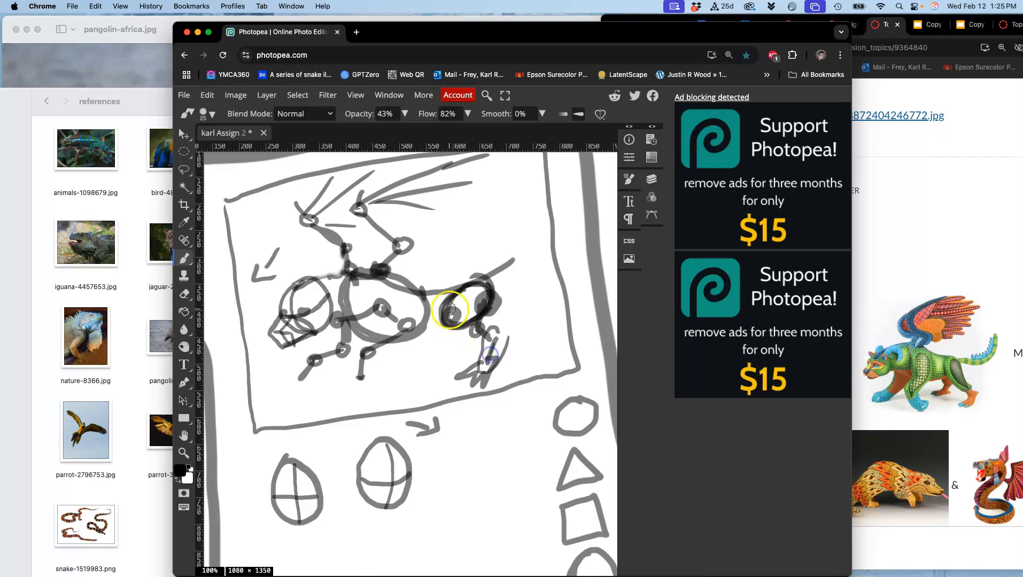
Sketch the second bent hind leg below the front hip joint with knee and ankle joints and a pointed foot
left_click_drag(453, 314, 441, 333)
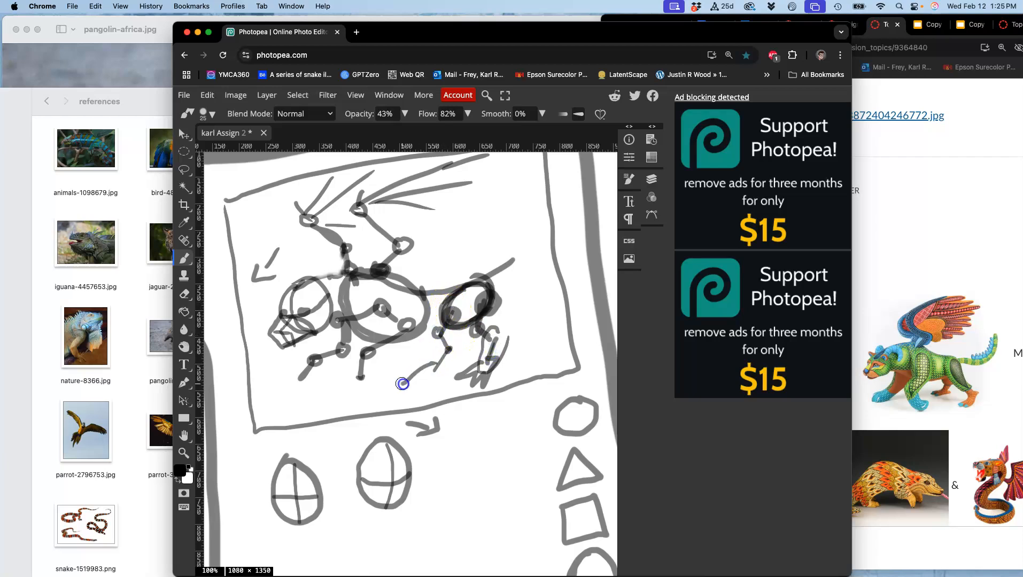
left_click_drag(443, 362, 443, 368)
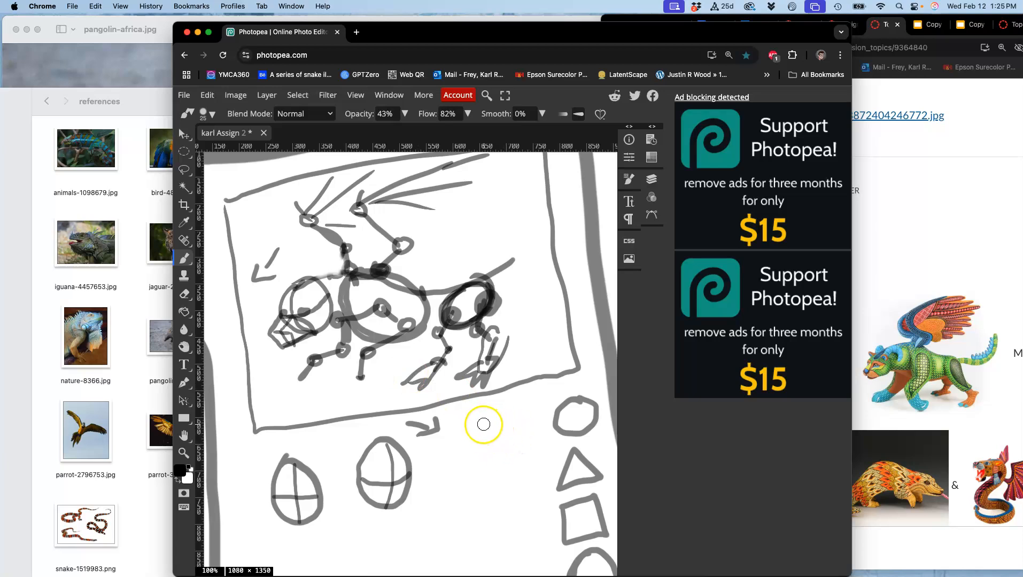
Draw a front-view human pelvis with two outlined thigh bones in the empty area below the head ovals
left_click_drag(480, 408, 489, 174)
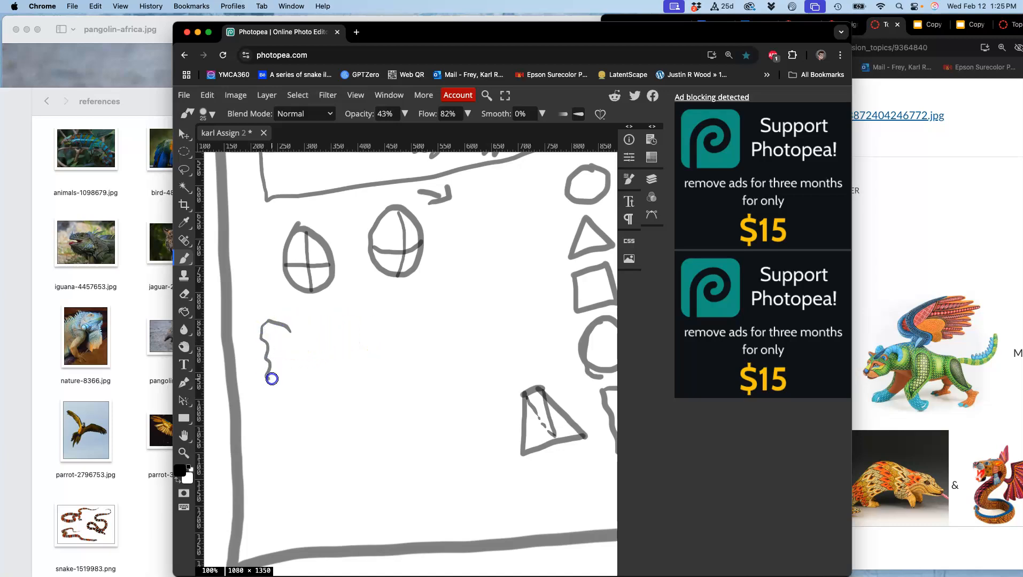
left_click_drag(321, 330, 303, 332)
mouse_move(305, 353)
left_mouse_down()
mouse_move(280, 352)
mouse_move(306, 355)
left_mouse_up()
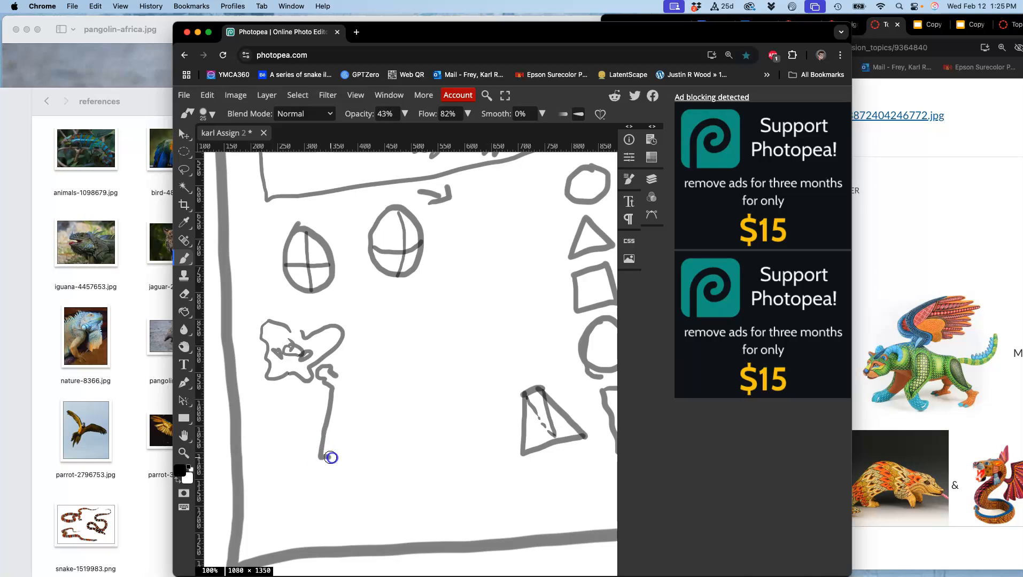
left_click_drag(261, 357, 254, 363)
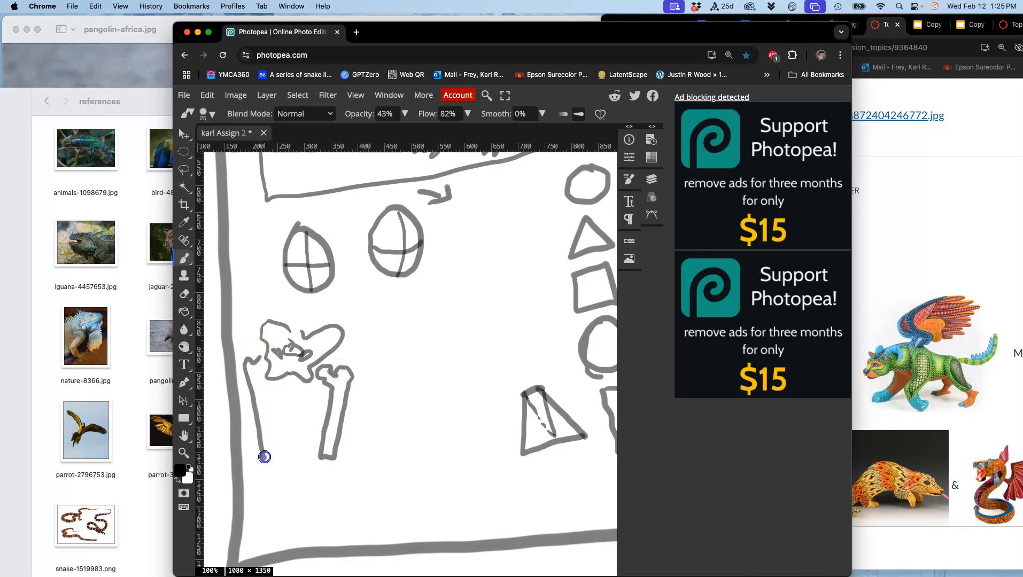
mouse_move(356, 378)
left_mouse_down()
mouse_move(326, 356)
mouse_move(328, 368)
mouse_move(310, 360)
mouse_move(342, 457)
mouse_move(322, 462)
left_mouse_up()
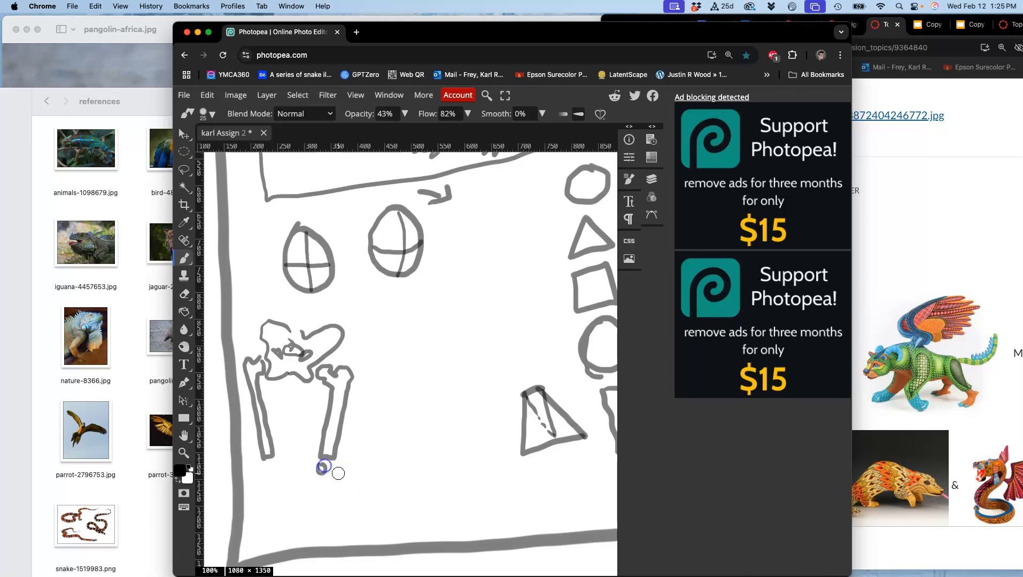
Complete the human leg skeleton with knee joints, shin bones and feet, adding angled direction marks on both sides of one knee
left_click_drag(336, 536, 338, 537)
left_click_drag(322, 474, 323, 476)
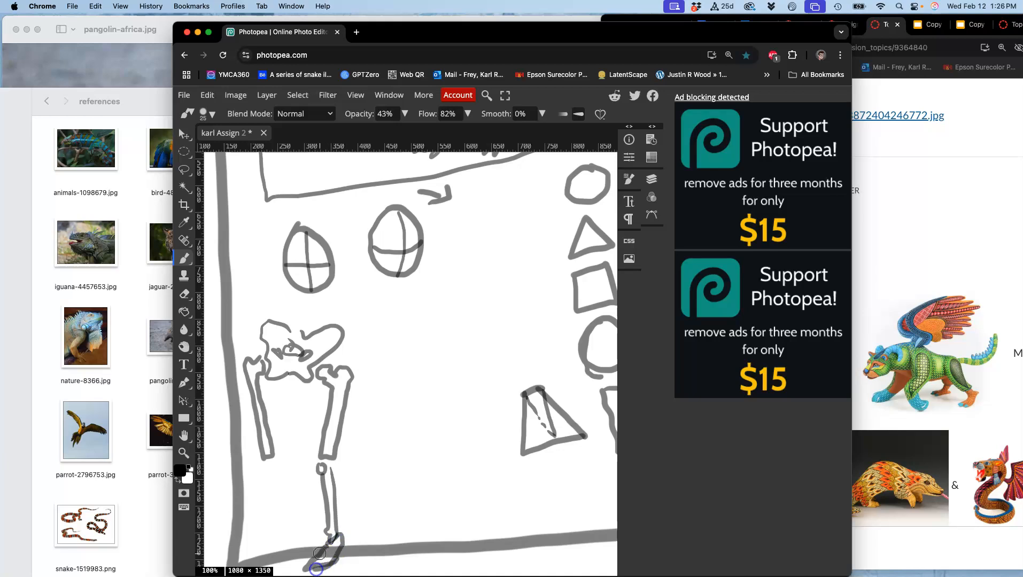
left_click_drag(265, 462, 277, 544)
left_click(274, 466)
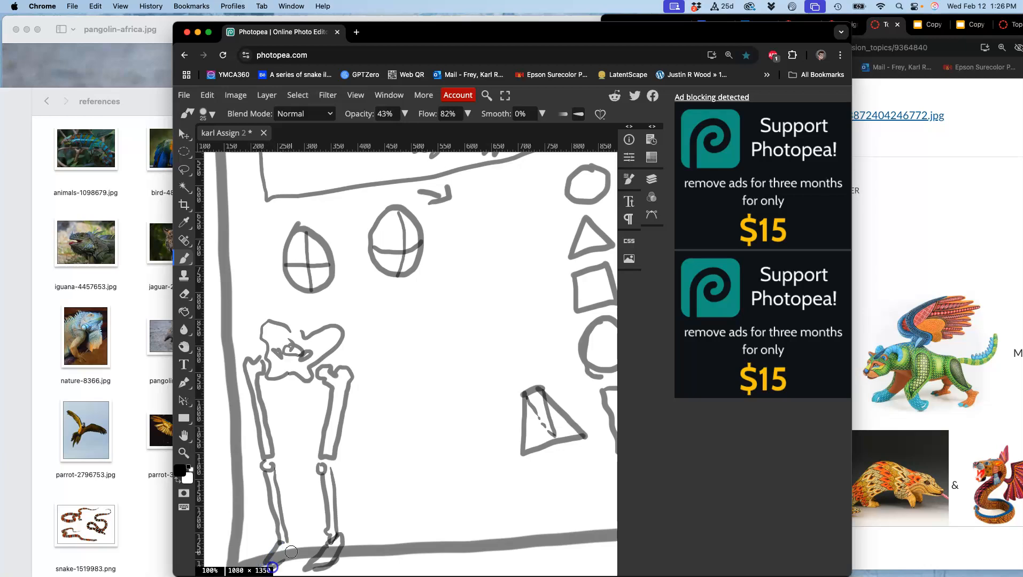
left_click(305, 447)
left_click_drag(355, 443, 354, 481)
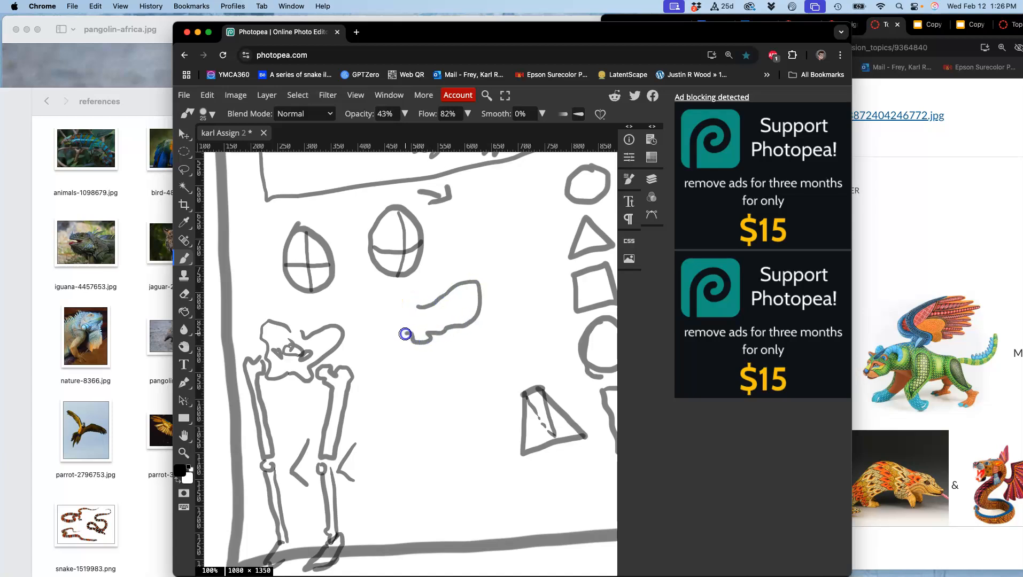
Draw a side-view animal pelvis beside the human skeleton with a hip joint, short thigh bone, knee joint and backward-slanting shin bone
left_click_drag(408, 299, 421, 295)
mouse_move(429, 320)
left_mouse_down()
mouse_move(451, 330)
mouse_move(440, 322)
mouse_move(419, 368)
mouse_move(450, 319)
mouse_move(434, 367)
mouse_move(414, 370)
mouse_move(430, 360)
mouse_move(430, 378)
mouse_move(439, 321)
left_mouse_up()
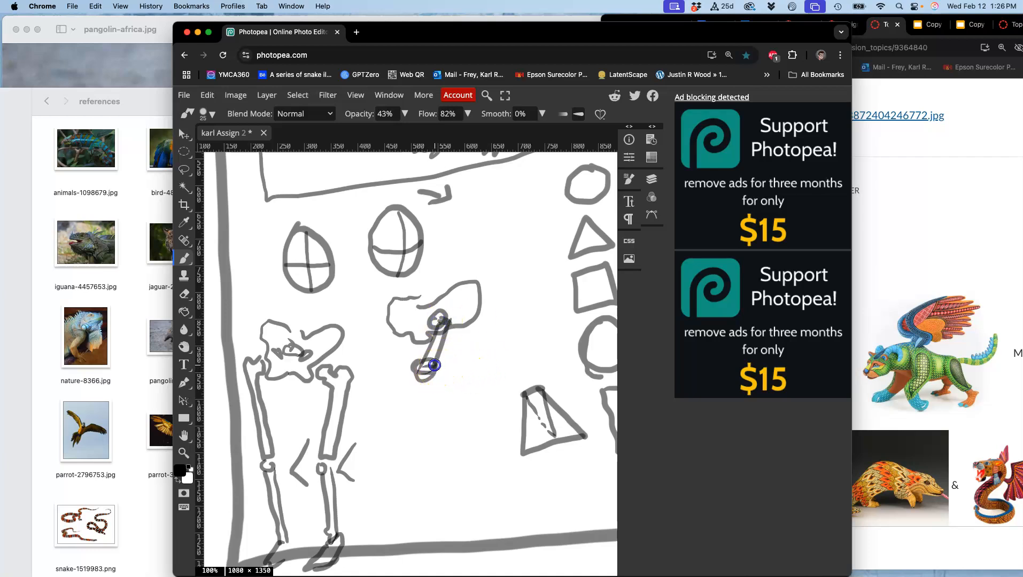
mouse_move(435, 367)
left_mouse_down()
mouse_move(478, 389)
mouse_move(433, 374)
mouse_move(482, 401)
mouse_move(473, 388)
mouse_move(435, 375)
mouse_move(491, 411)
mouse_move(476, 382)
mouse_move(498, 413)
left_mouse_up()
left_click_drag(432, 376, 492, 419)
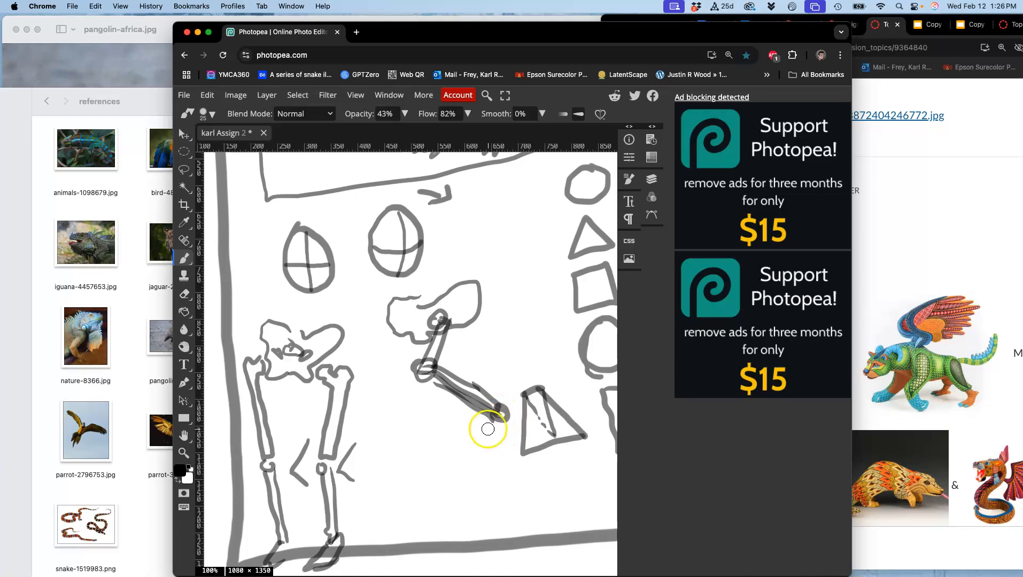
Extend the animal leg from the ankle joint with long forward-slanting foot bones and a small paw
mouse_move(494, 421)
left_mouse_down()
mouse_move(470, 479)
mouse_move(496, 443)
left_mouse_up()
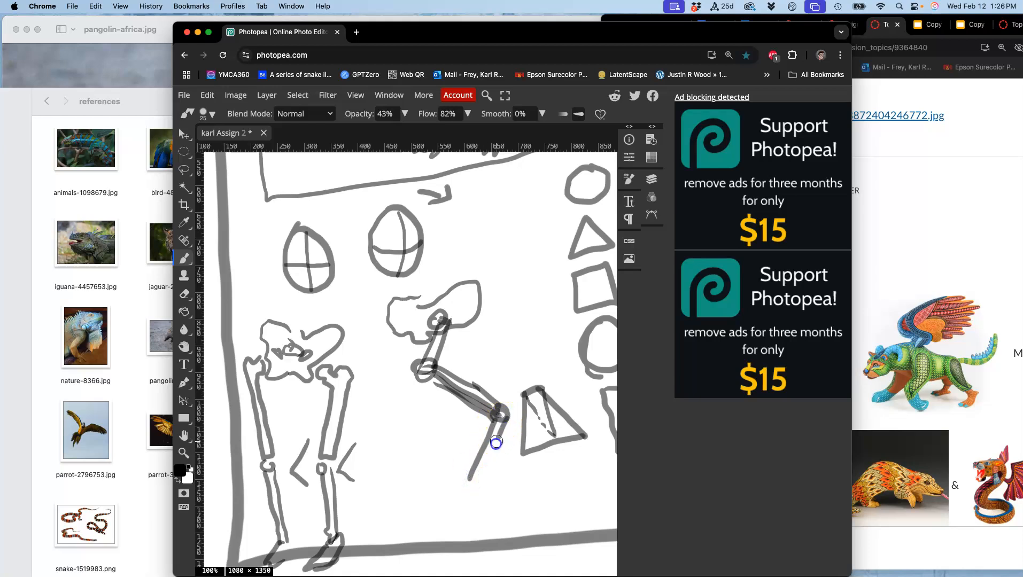
left_click_drag(477, 477, 481, 462)
mouse_move(497, 422)
left_mouse_down()
mouse_move(471, 482)
mouse_move(490, 459)
left_mouse_up()
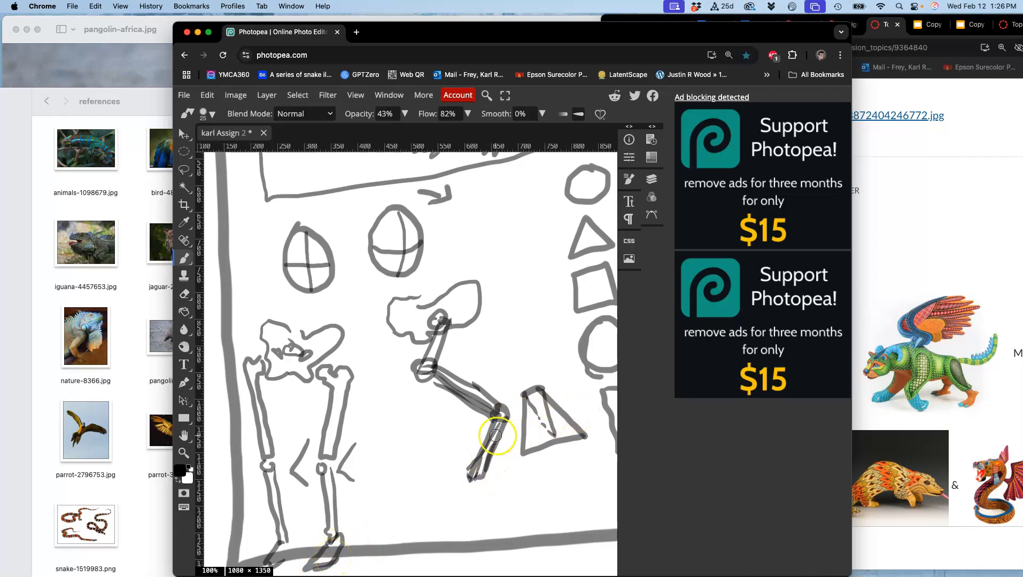
left_click_drag(470, 474, 468, 476)
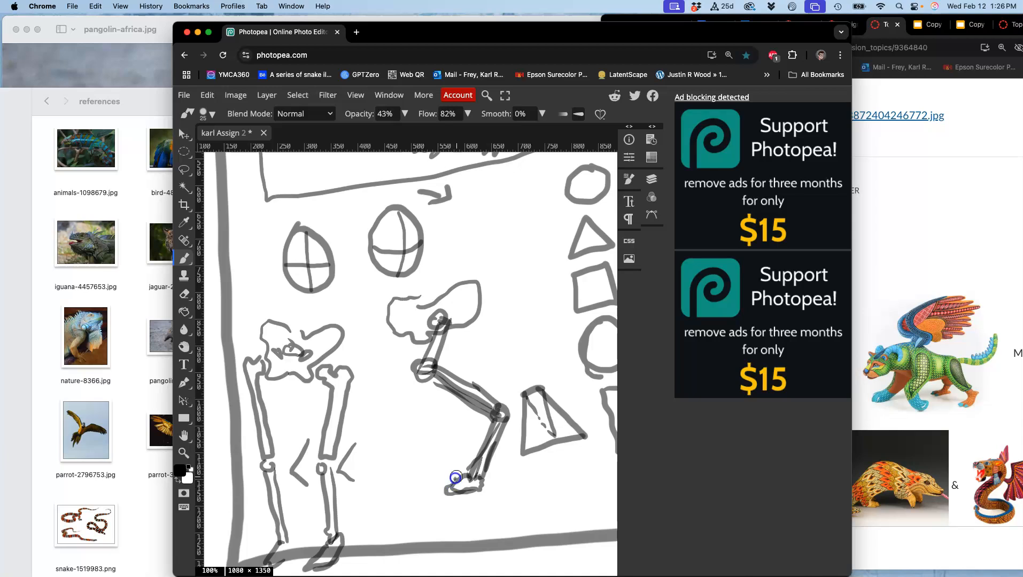
left_click_drag(456, 477, 455, 483)
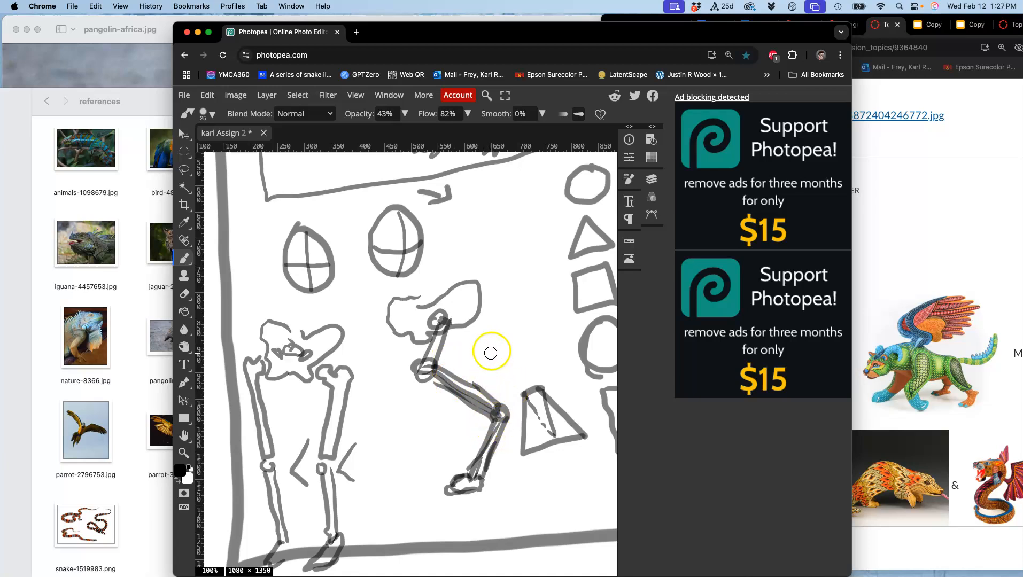
Set the brush colour to red and outline the hip, thigh and calf muscle shapes over one human leg
left_click_drag(312, 365, 346, 329)
left_click(180, 472)
left_click(394, 216)
left_click(523, 209)
mouse_move(343, 336)
left_mouse_down()
mouse_move(354, 382)
mouse_move(306, 395)
mouse_move(311, 355)
mouse_move(302, 372)
mouse_move(302, 385)
mouse_move(317, 373)
mouse_move(307, 415)
mouse_move(321, 461)
mouse_move(338, 429)
mouse_move(346, 369)
left_mouse_up()
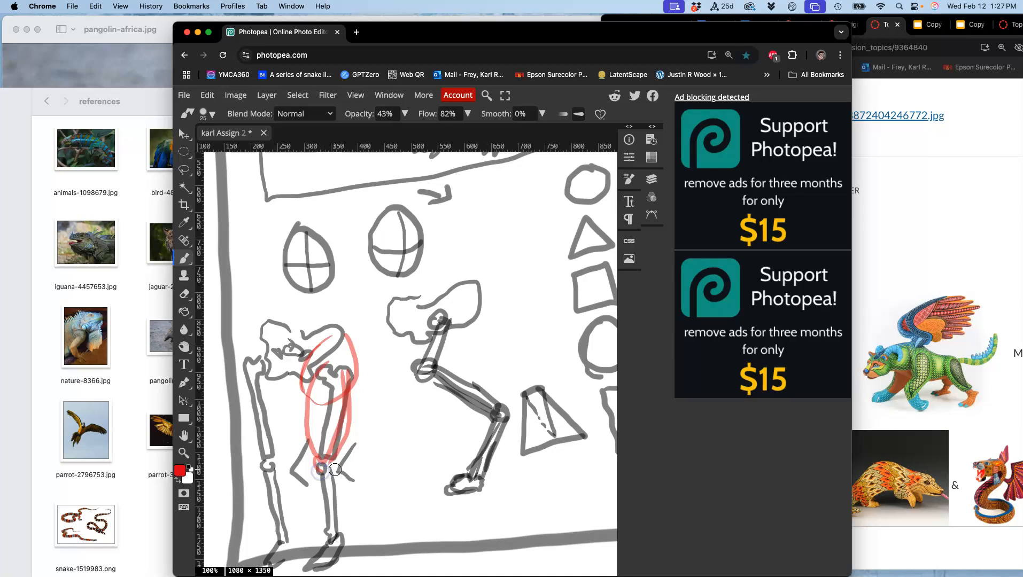
mouse_move(333, 505)
left_mouse_down()
mouse_move(324, 470)
mouse_move(333, 541)
mouse_move(341, 509)
left_mouse_up()
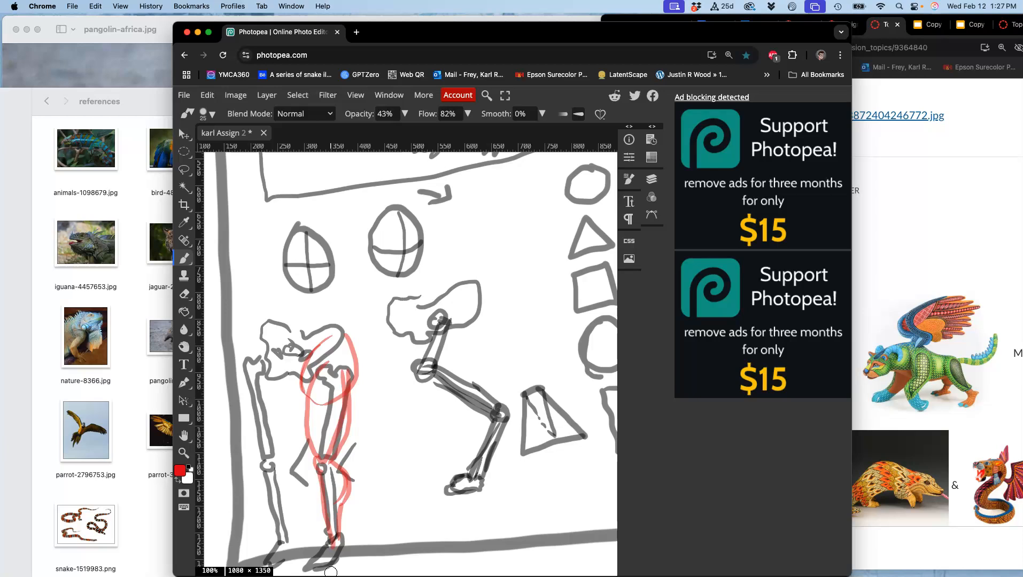
Outline the hip and thigh muscle mass in red over the animal's pelvis and upper leg
mouse_move(475, 287)
left_mouse_down()
mouse_move(474, 328)
mouse_move(439, 328)
mouse_move(451, 290)
mouse_move(471, 287)
mouse_move(432, 310)
mouse_move(456, 352)
mouse_move(486, 300)
mouse_move(487, 332)
mouse_move(431, 368)
mouse_move(438, 302)
mouse_move(420, 324)
mouse_move(410, 371)
left_mouse_up()
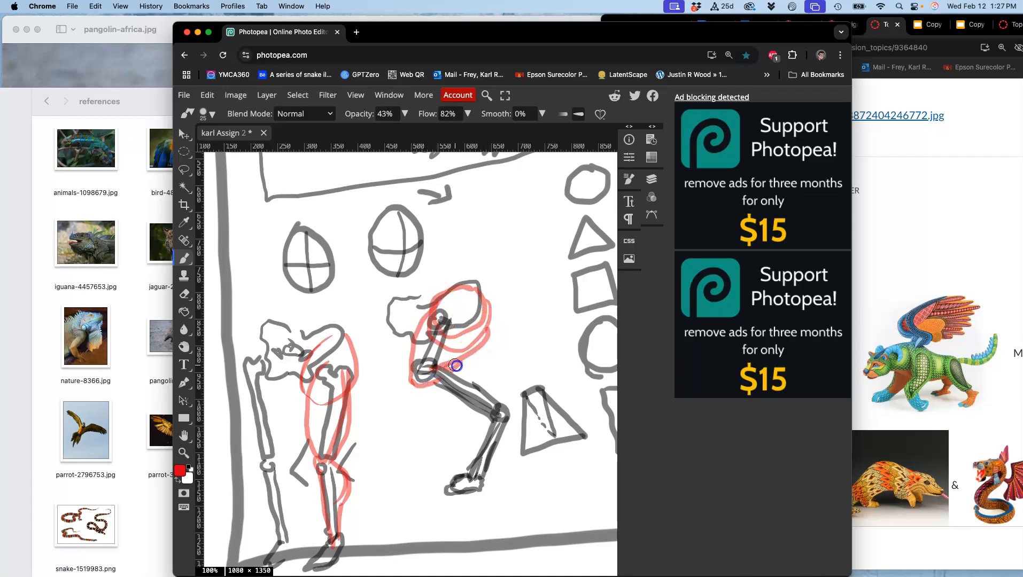